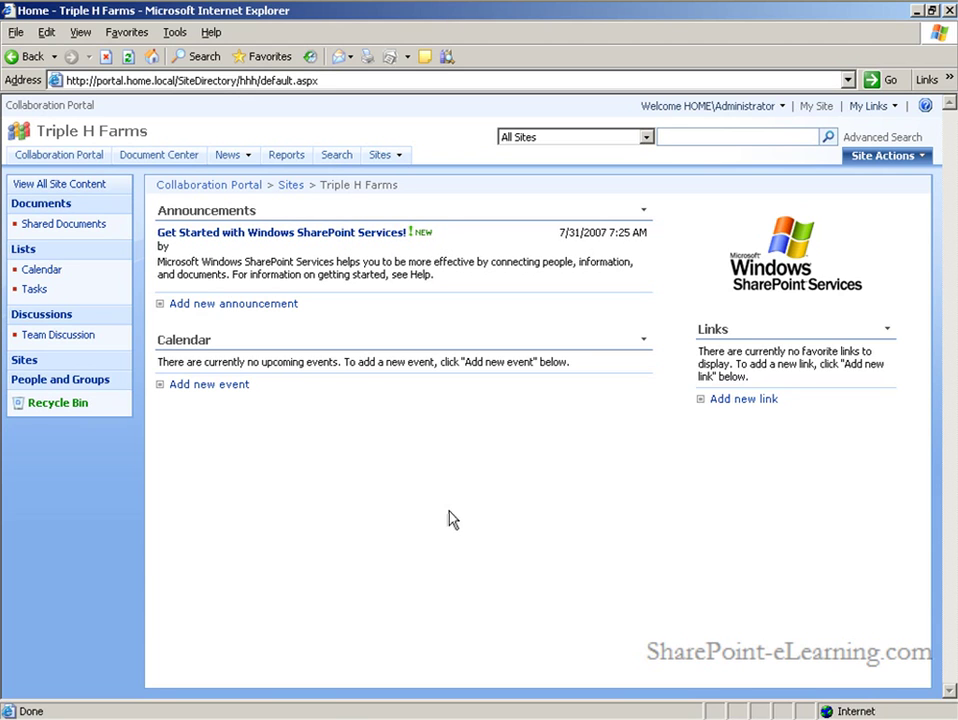
Create the weekly Friday Barn Meeting at Barn Office, 8–9 AM from Aug 3 to 12/31/2007, with a workspace
click(42, 270)
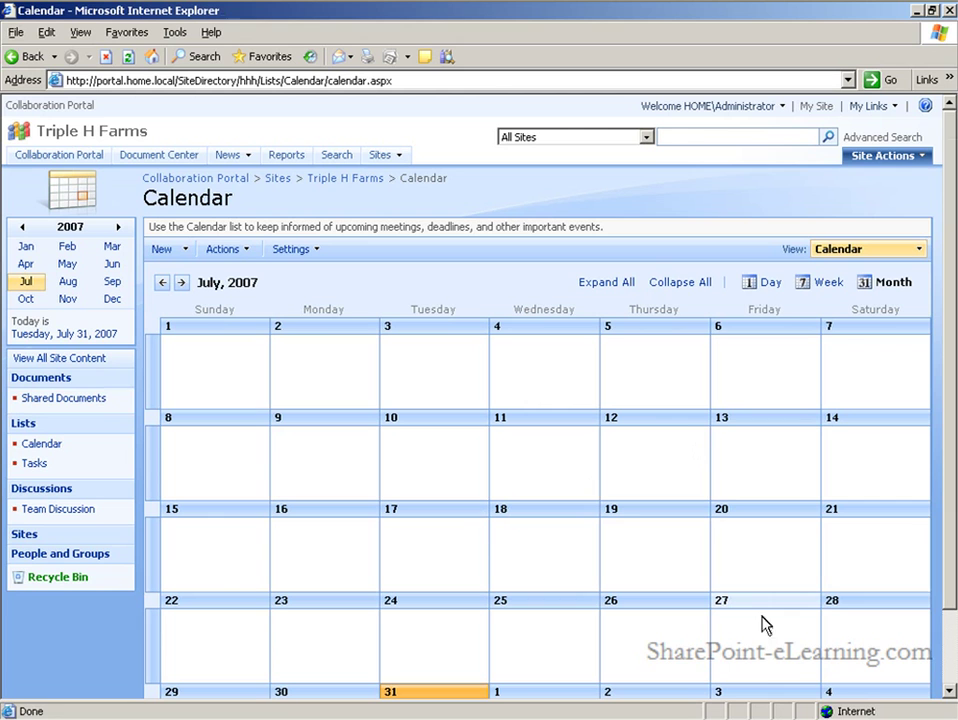
click(742, 699)
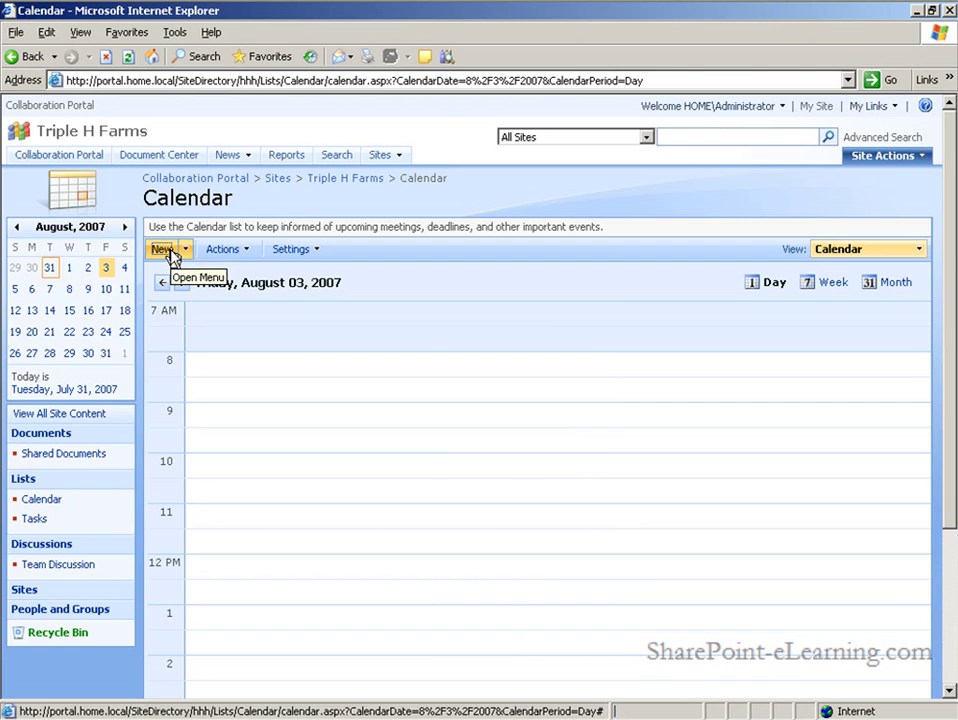
click(171, 255)
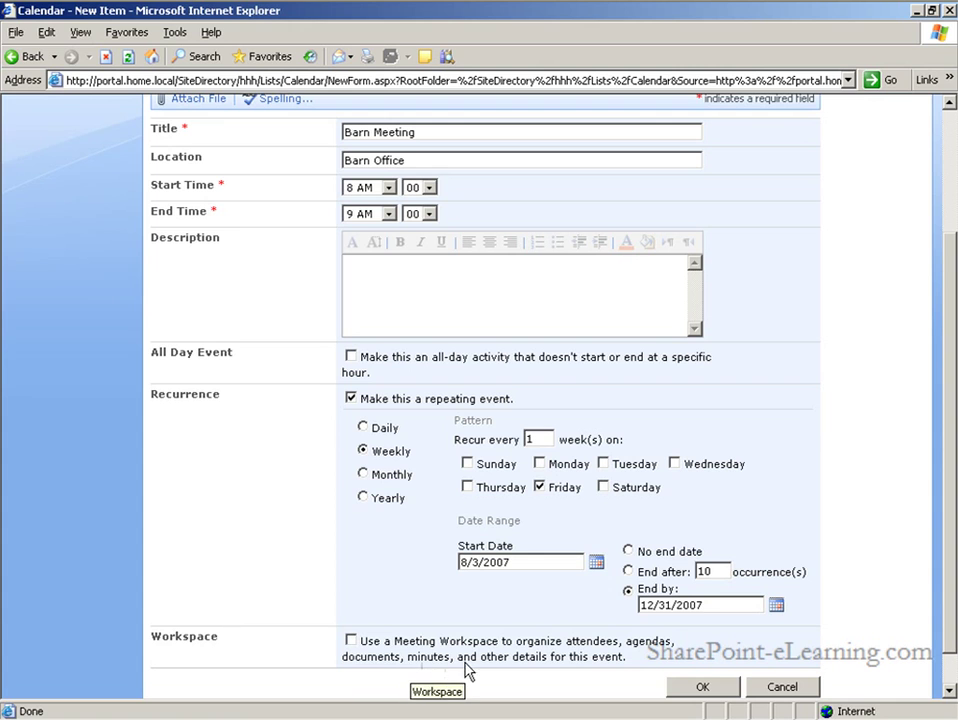
click(350, 640)
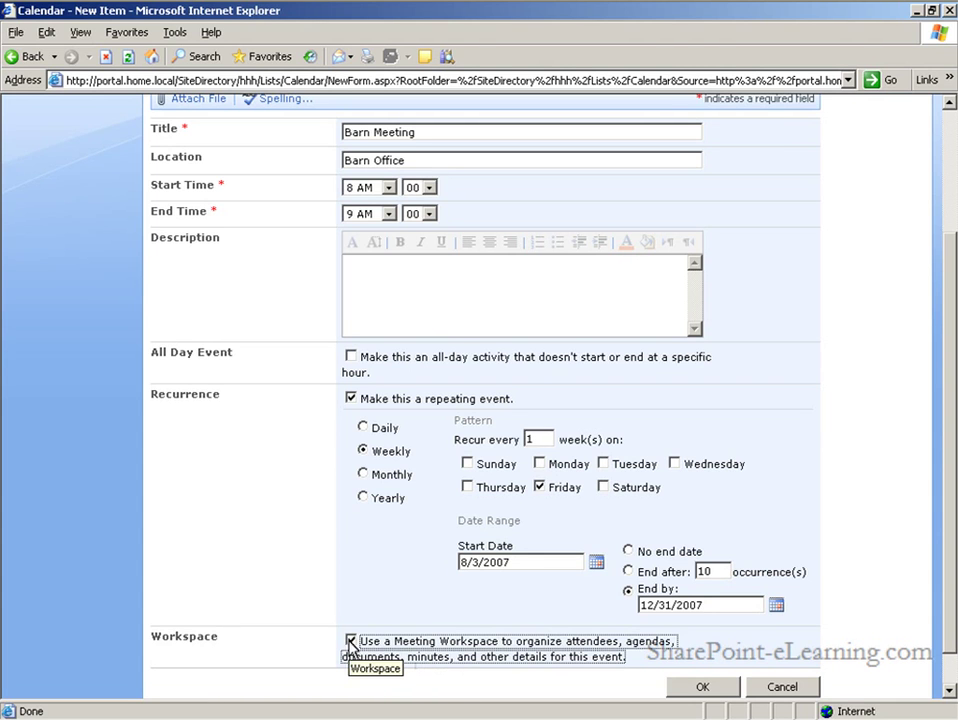
click(712, 695)
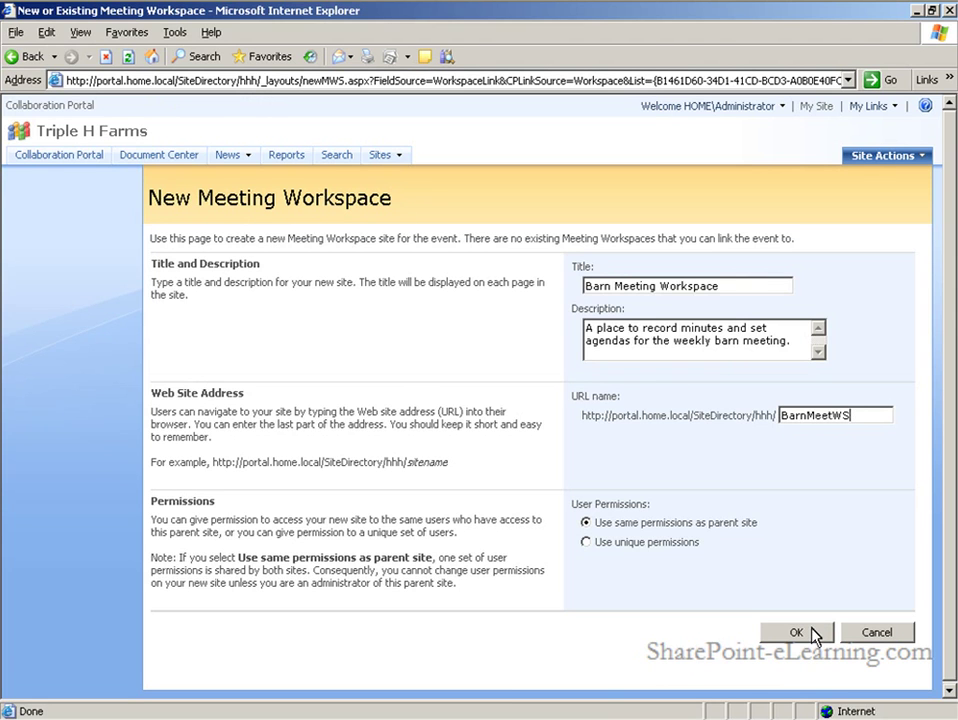
Build the Barn Meeting workspace from the Basic Meeting Workspace template and view the meeting's calendar
click(813, 633)
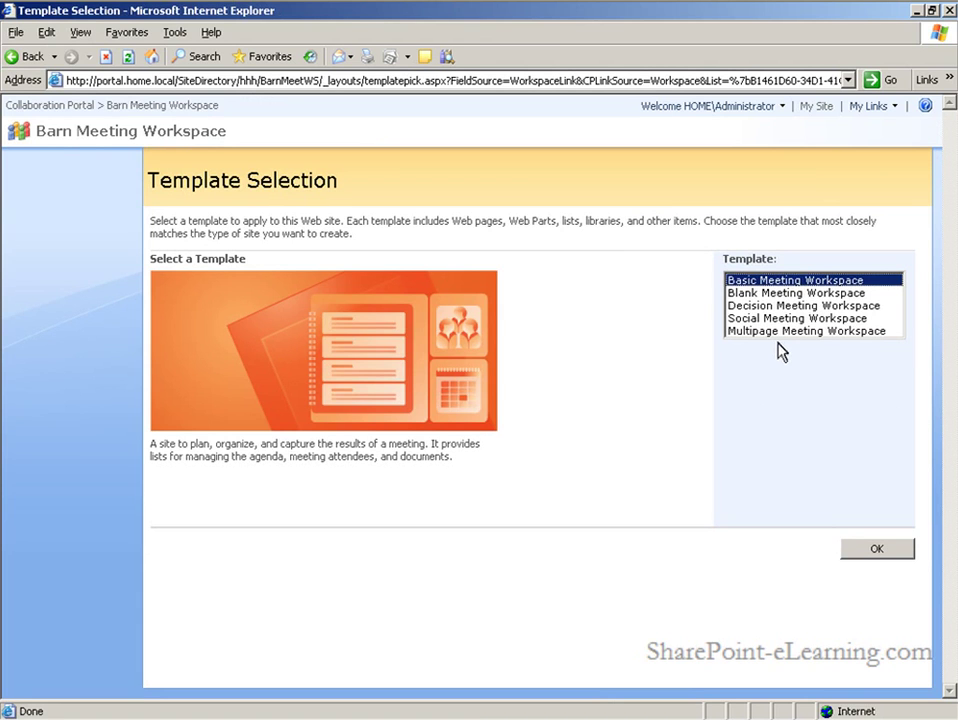
click(877, 550)
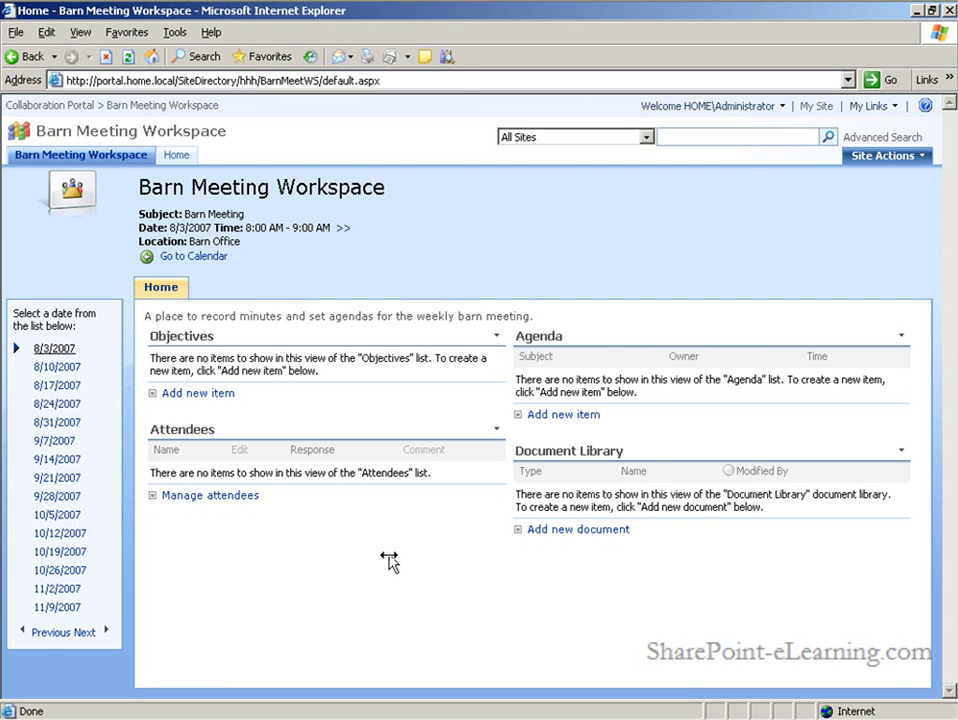
click(197, 258)
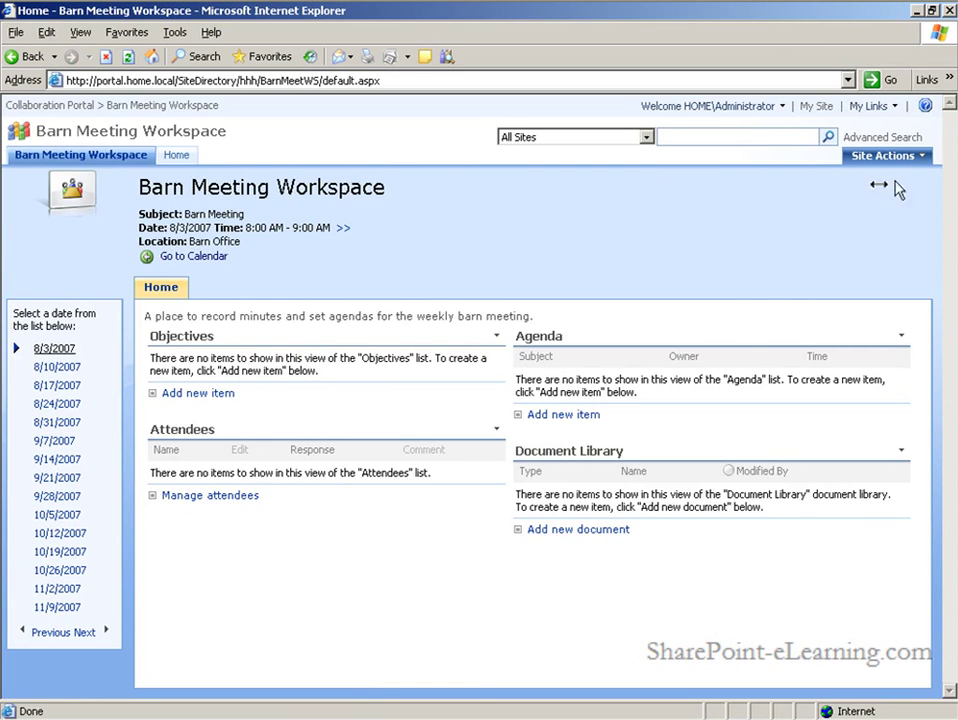
Add a new page named 'Discuss' to the Barn Meeting Workspace
click(922, 159)
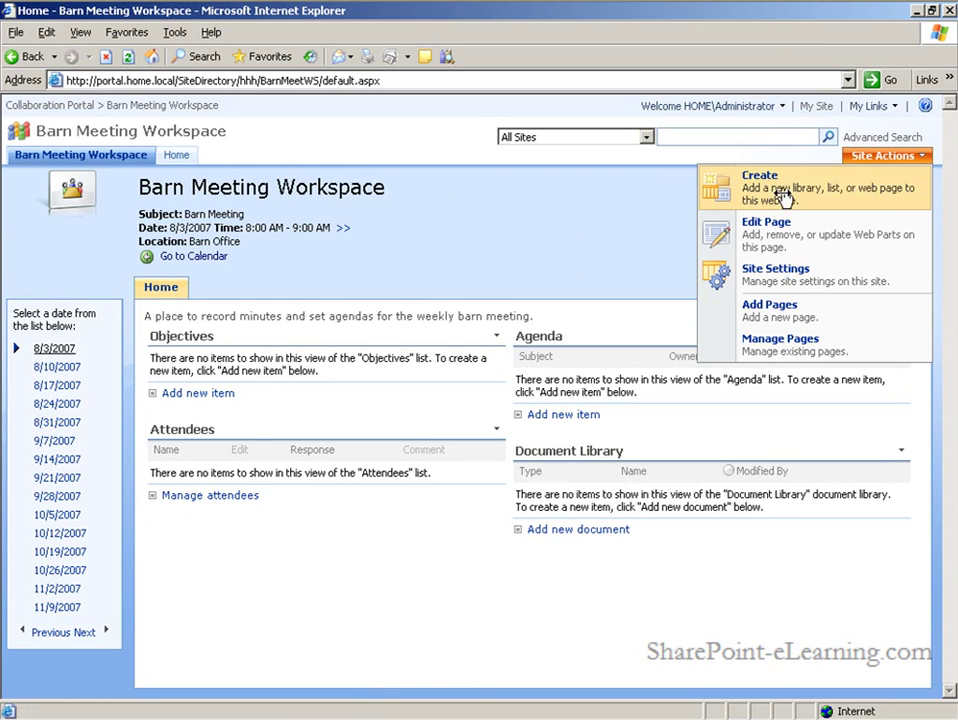
click(781, 320)
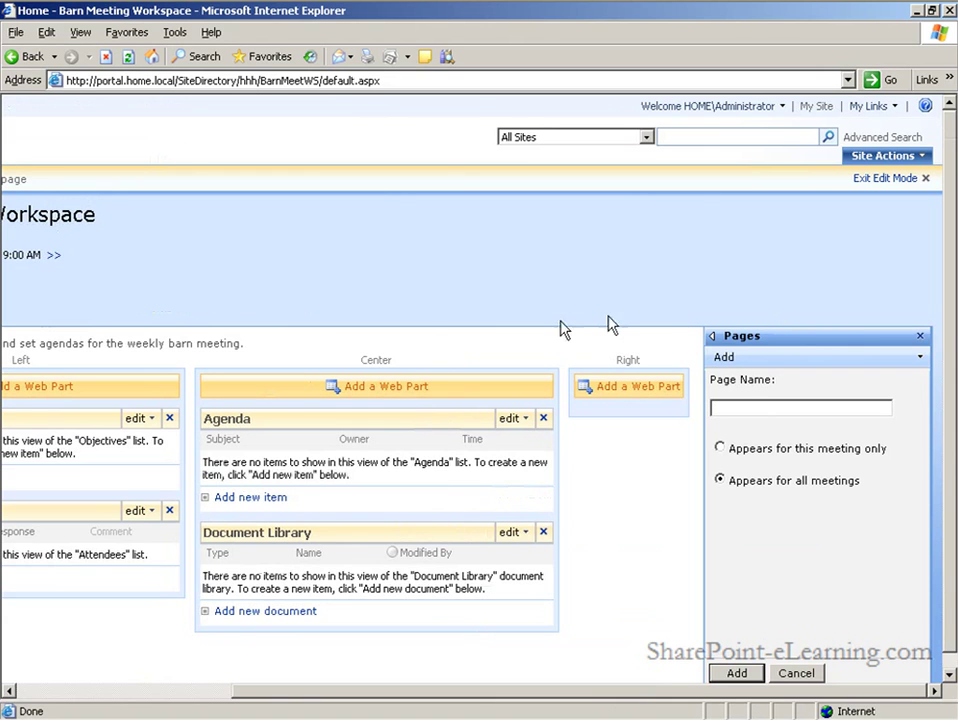
click(760, 407)
text(Discuss)
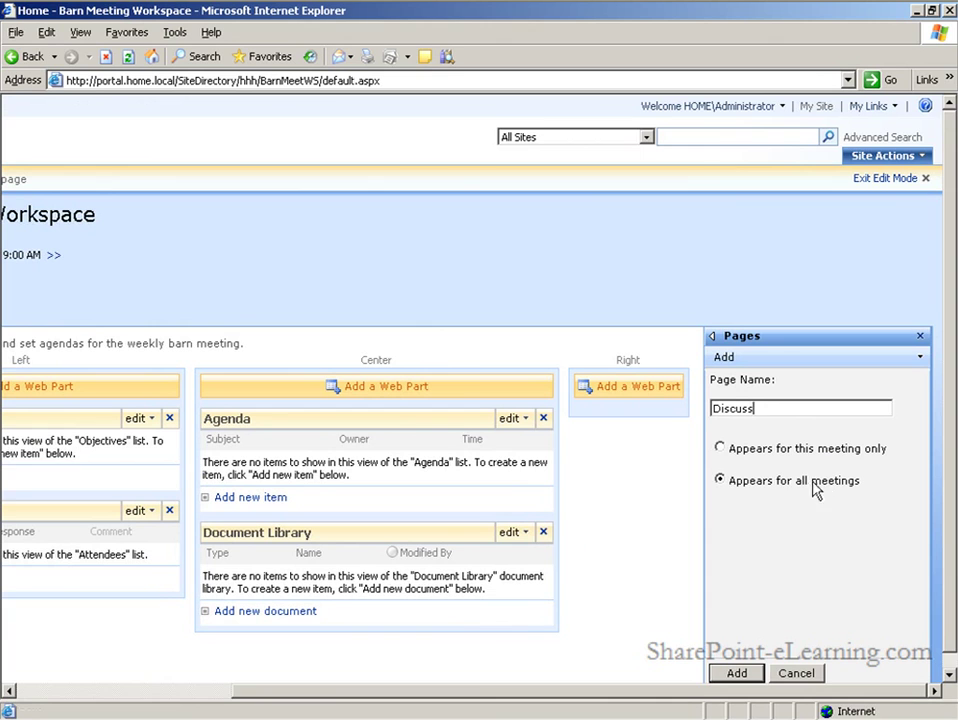
click(737, 673)
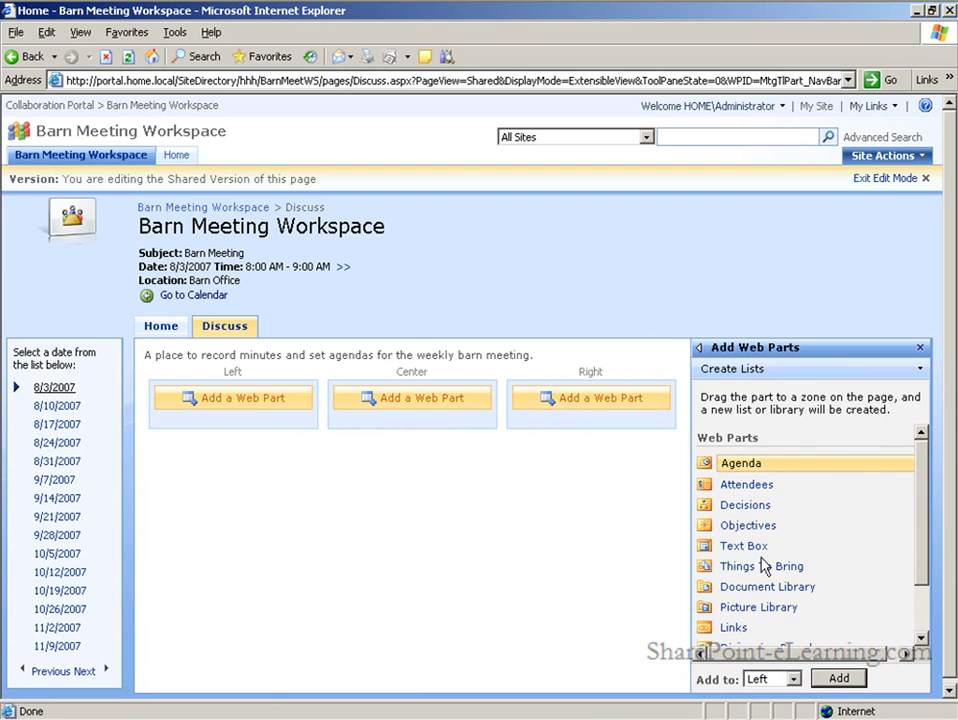
Place a Discussion Board in the Center zone of the Discuss page and exit edit mode
drag(926, 479, 926, 529)
click(905, 580)
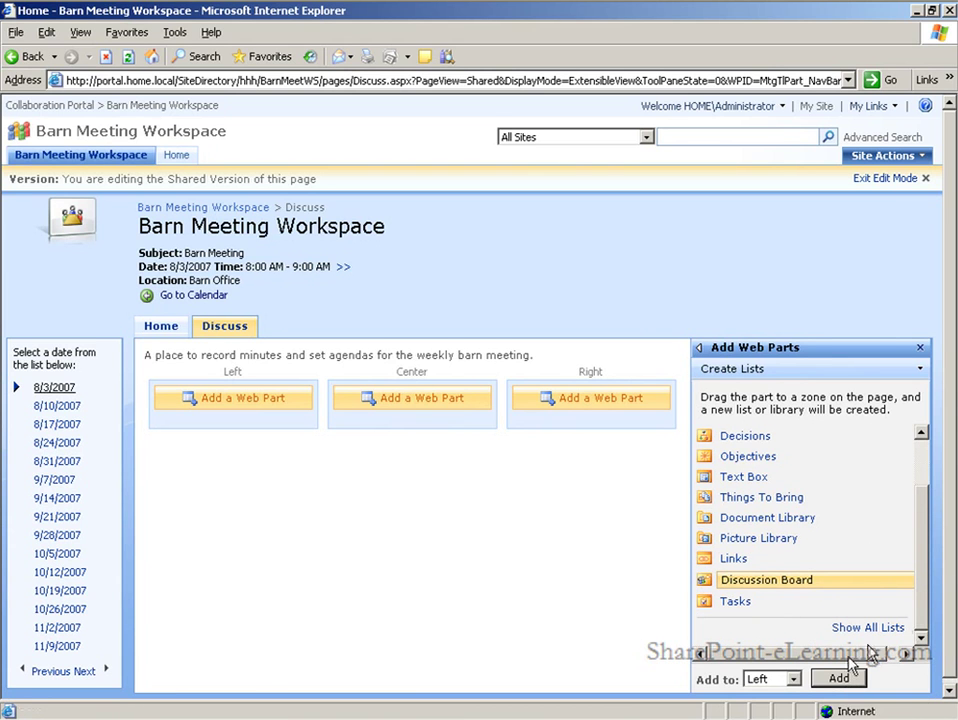
click(793, 680)
key(Down)
click(858, 683)
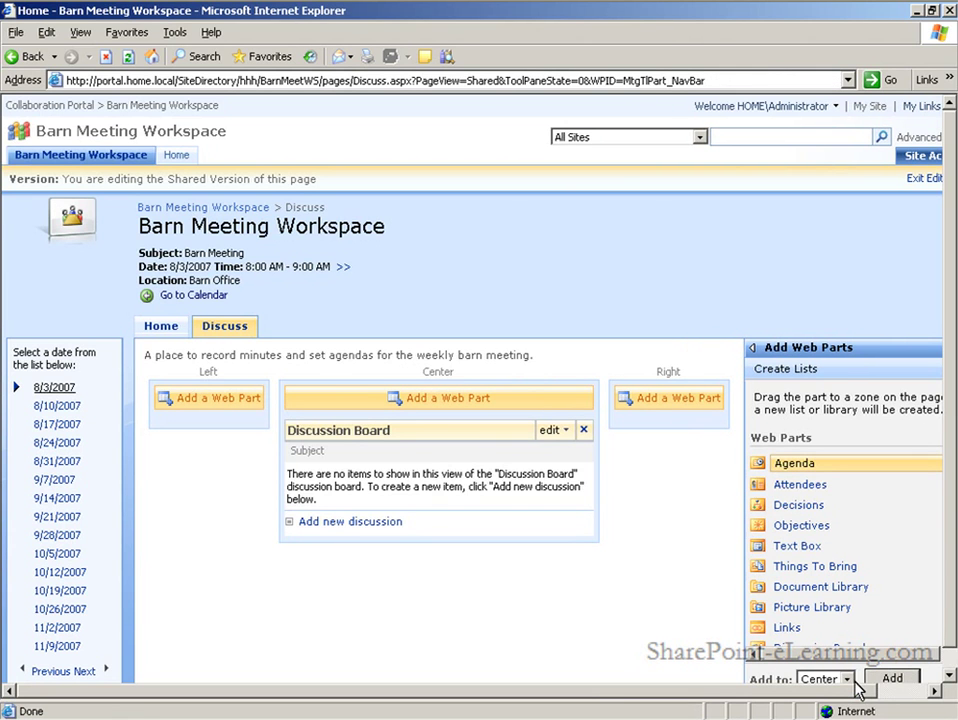
scroll(950, 600, down, 1)
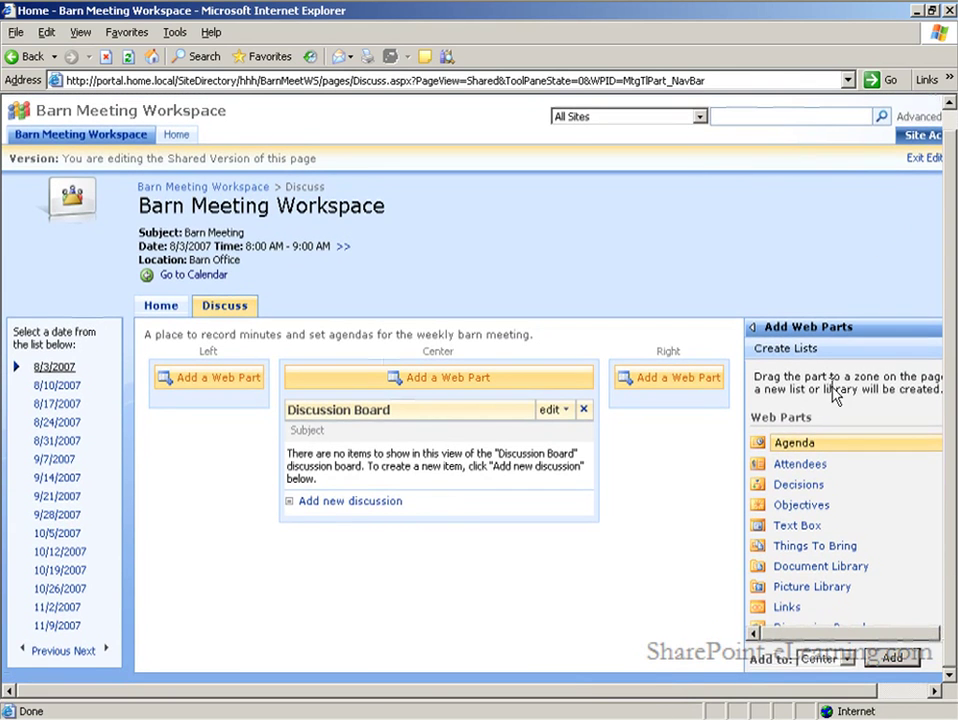
click(921, 162)
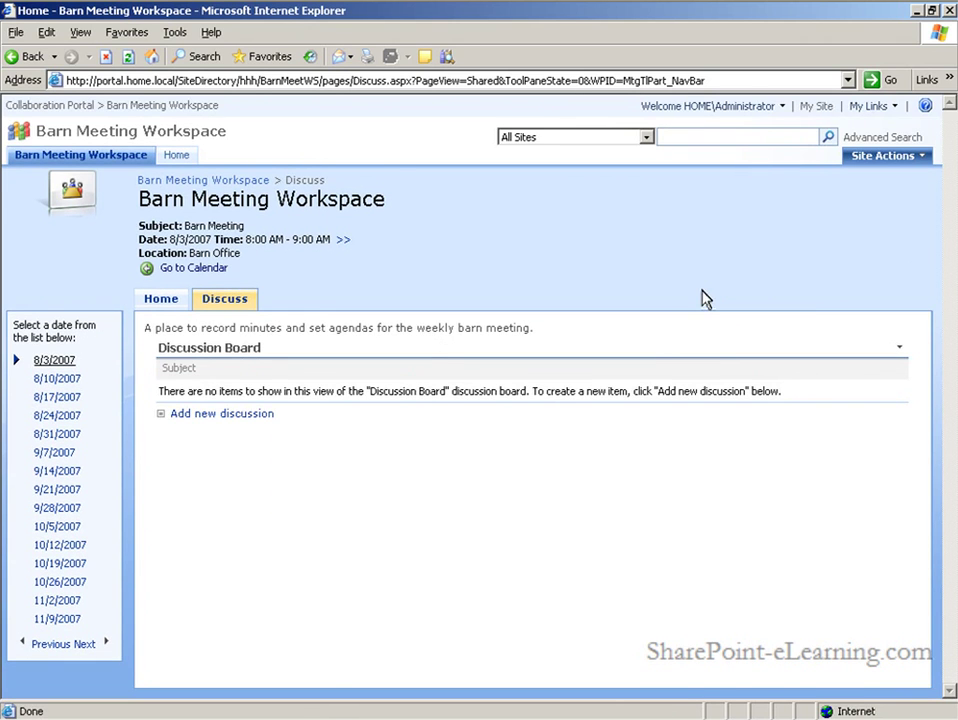
Add the User Tasks web part to the Right zone of the workspace Home page
click(158, 300)
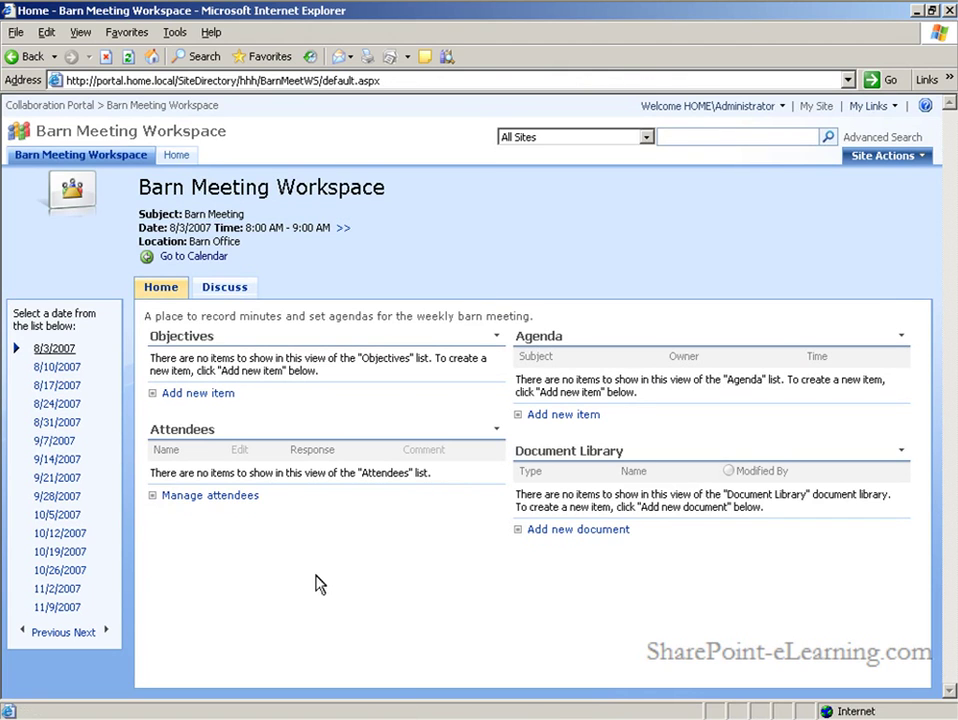
click(924, 160)
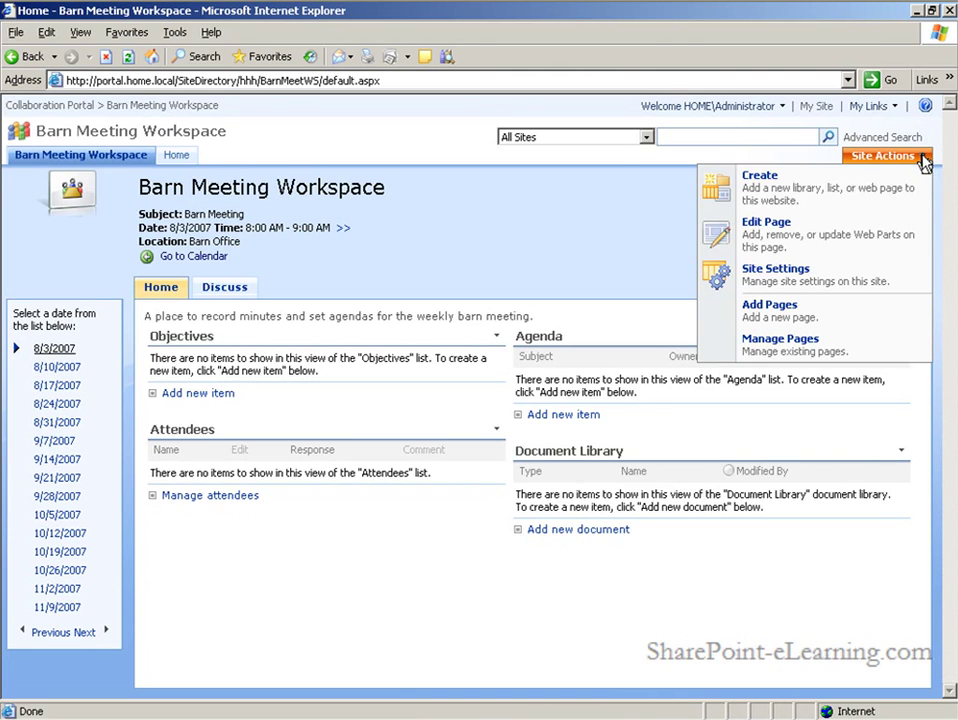
click(751, 244)
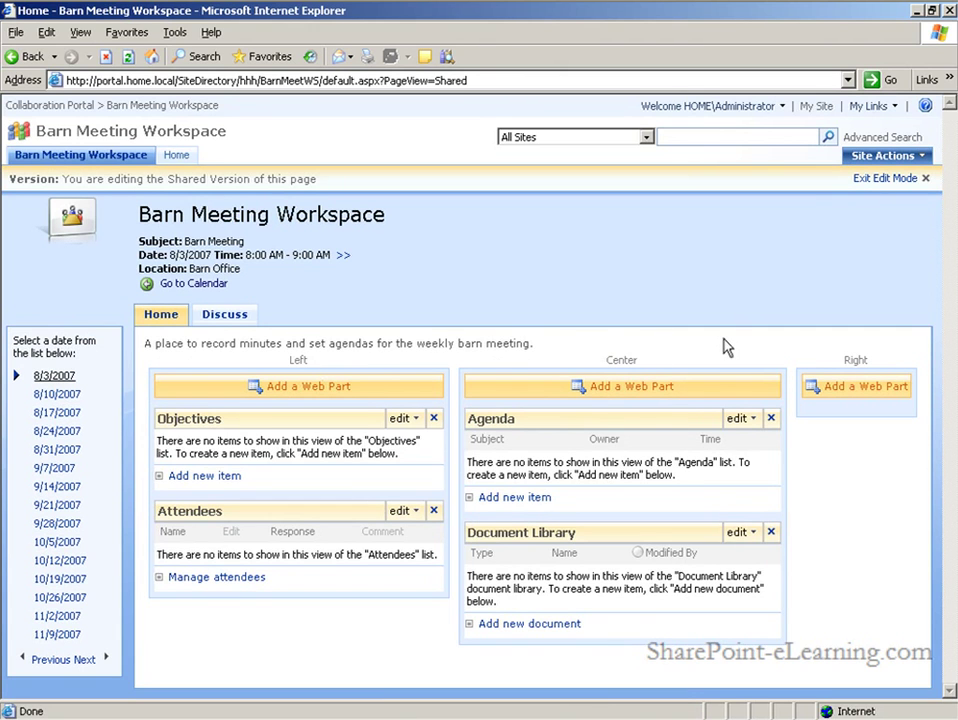
click(858, 393)
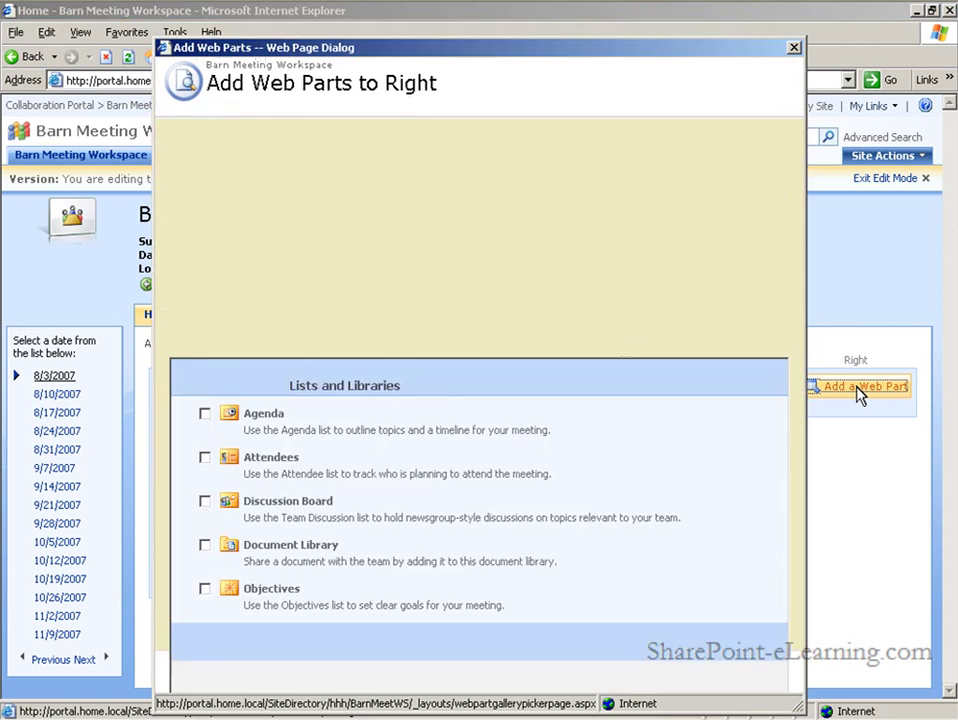
drag(797, 150, 795, 545)
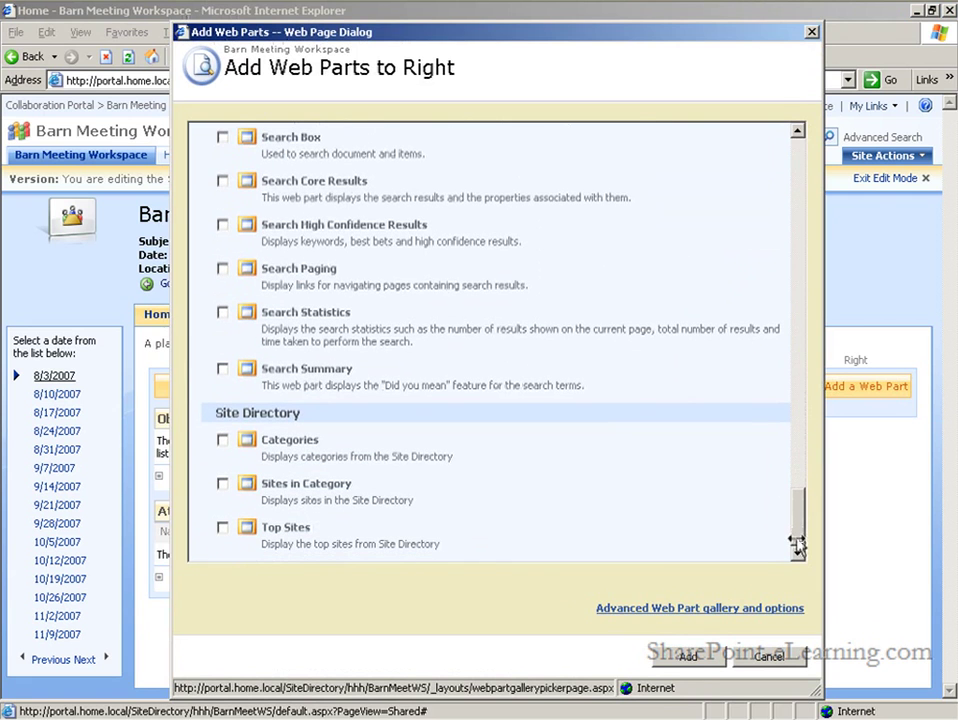
click(697, 655)
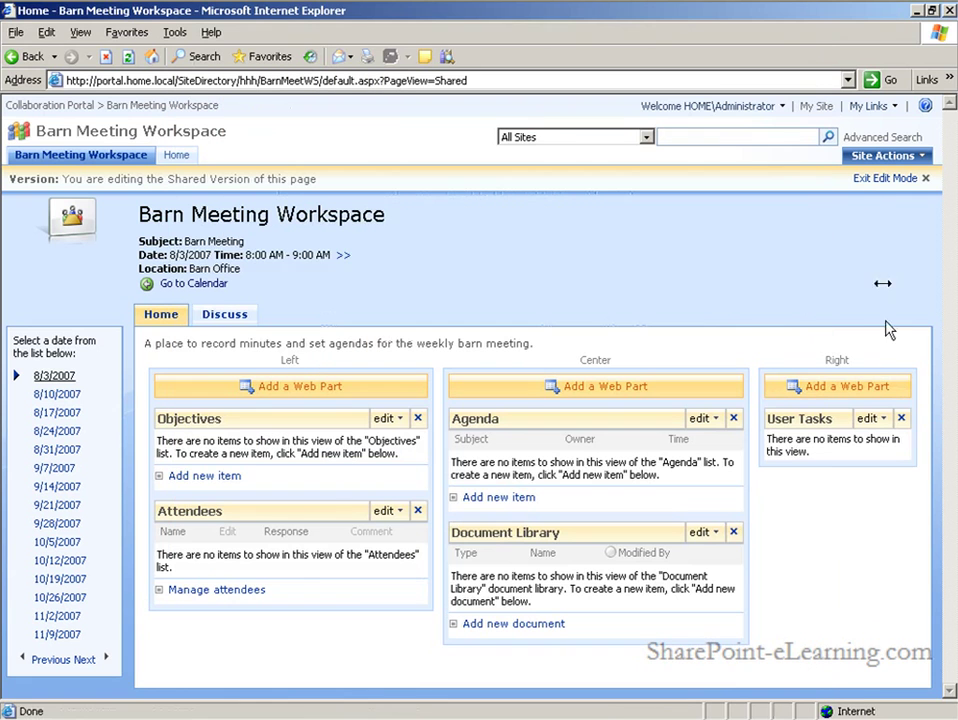
click(876, 179)
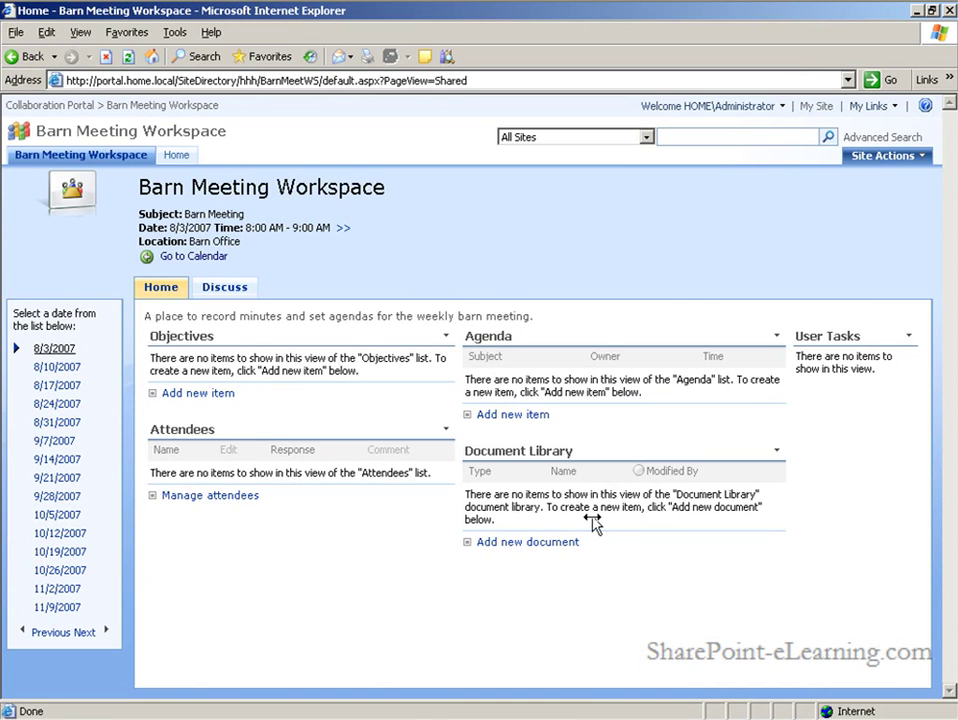
Create a new Tasks list in the Barn Meeting Workspace
click(919, 157)
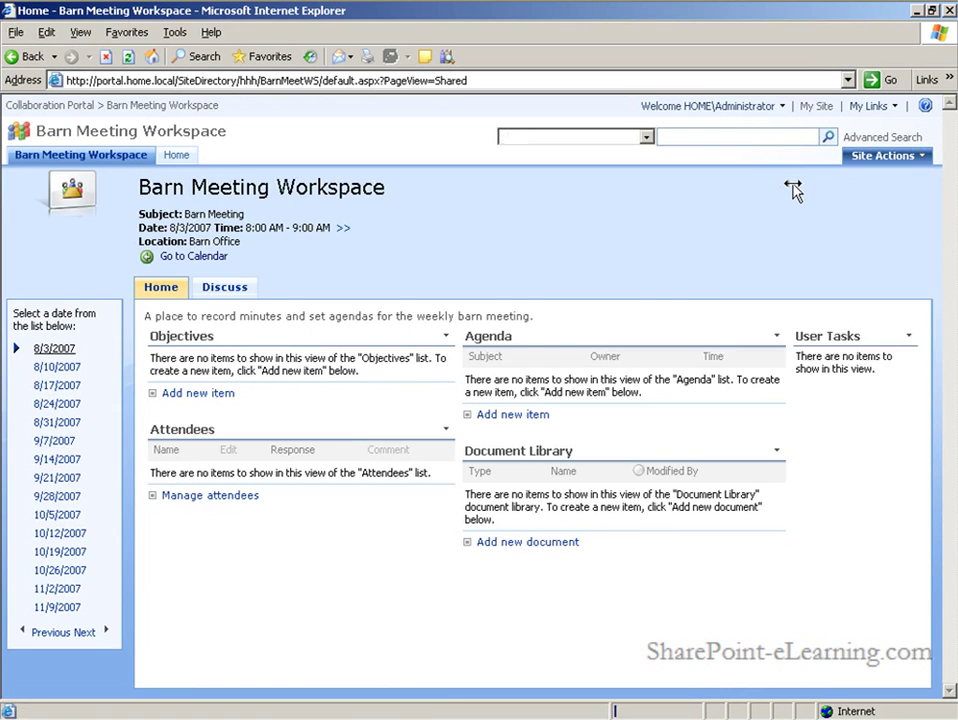
click(796, 186)
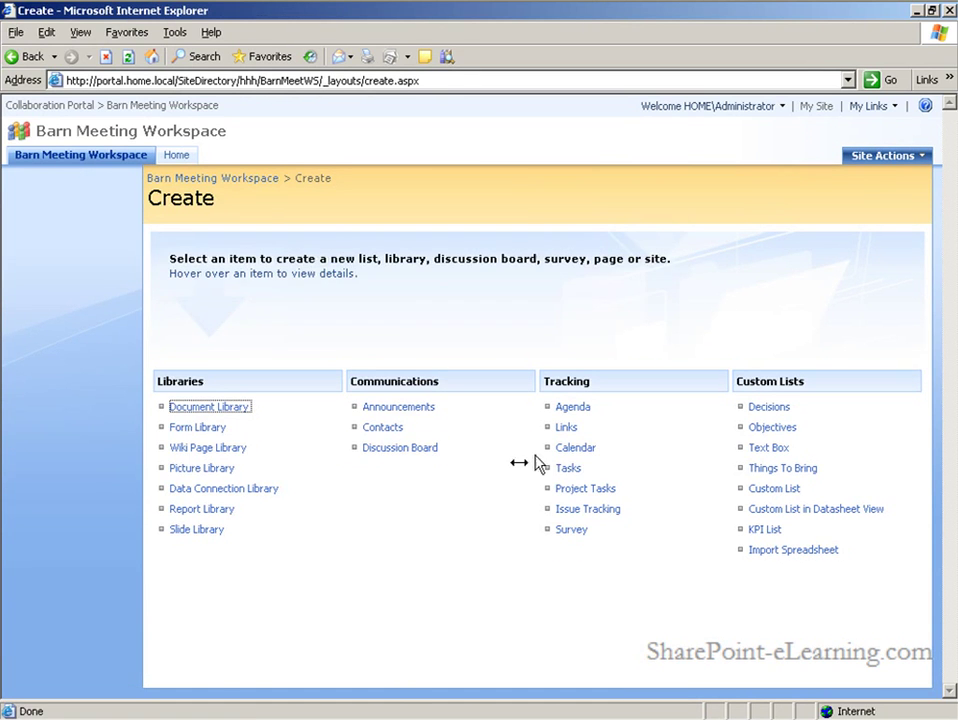
click(566, 470)
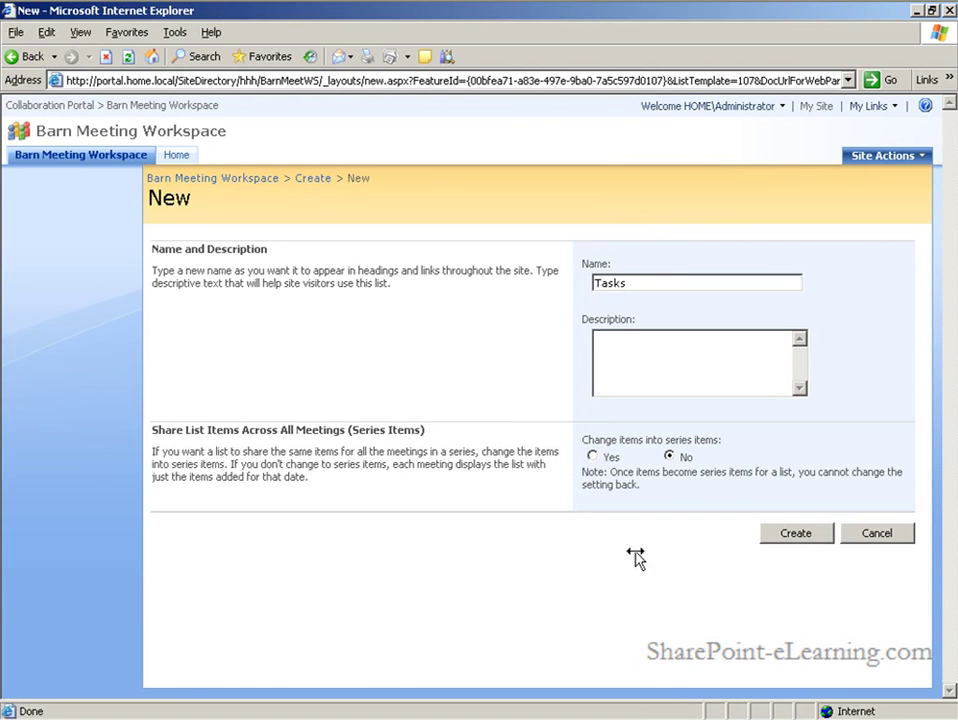
click(796, 535)
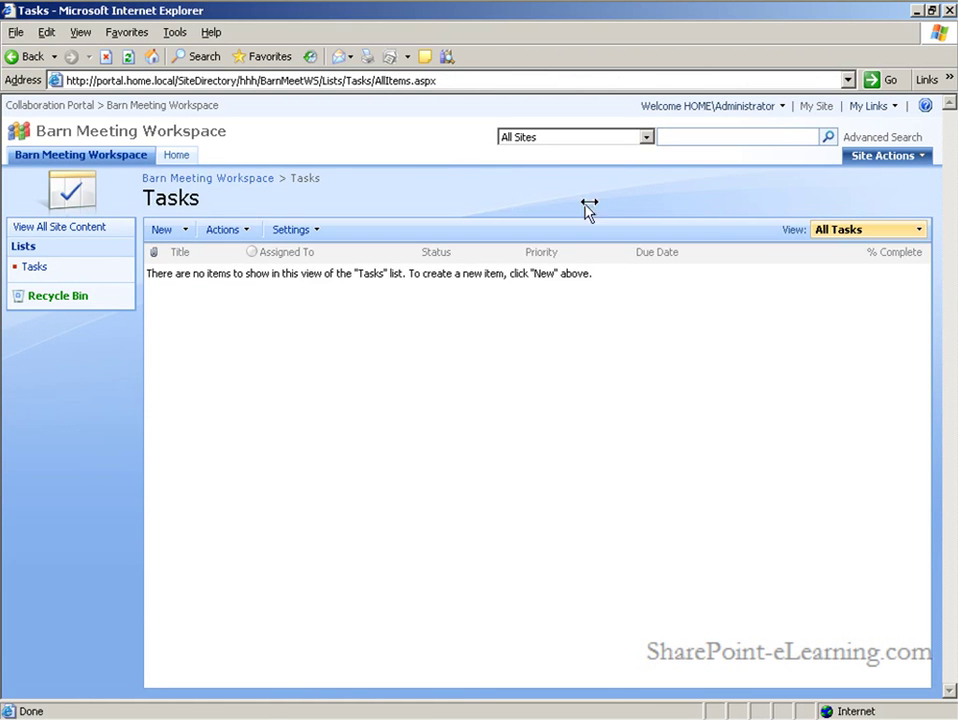
Close the Tasks web part on the workspace Home page
click(230, 180)
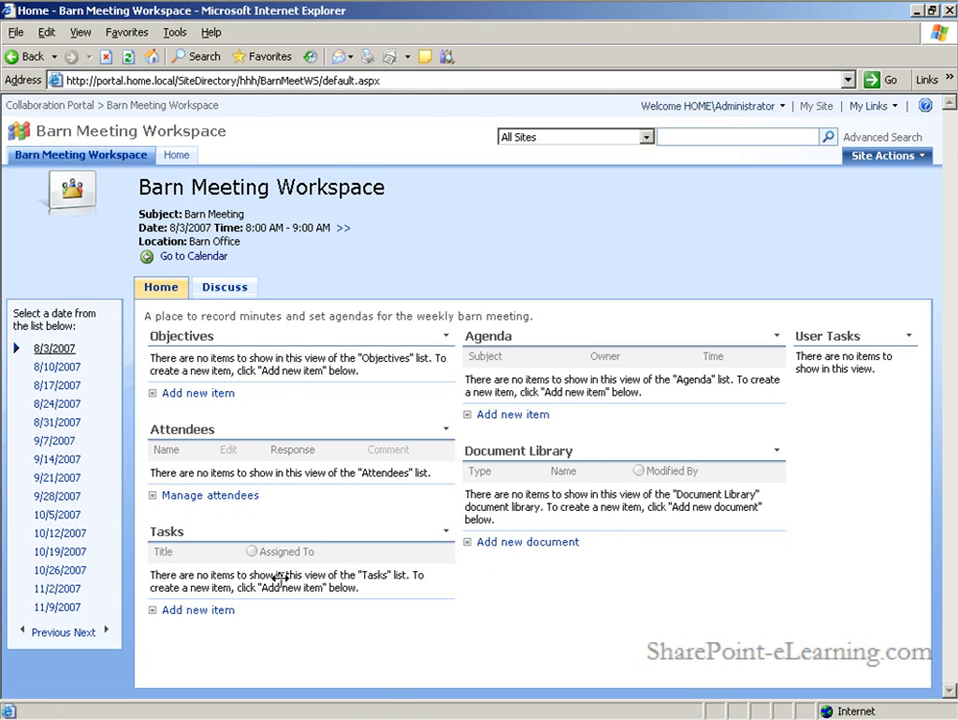
click(445, 531)
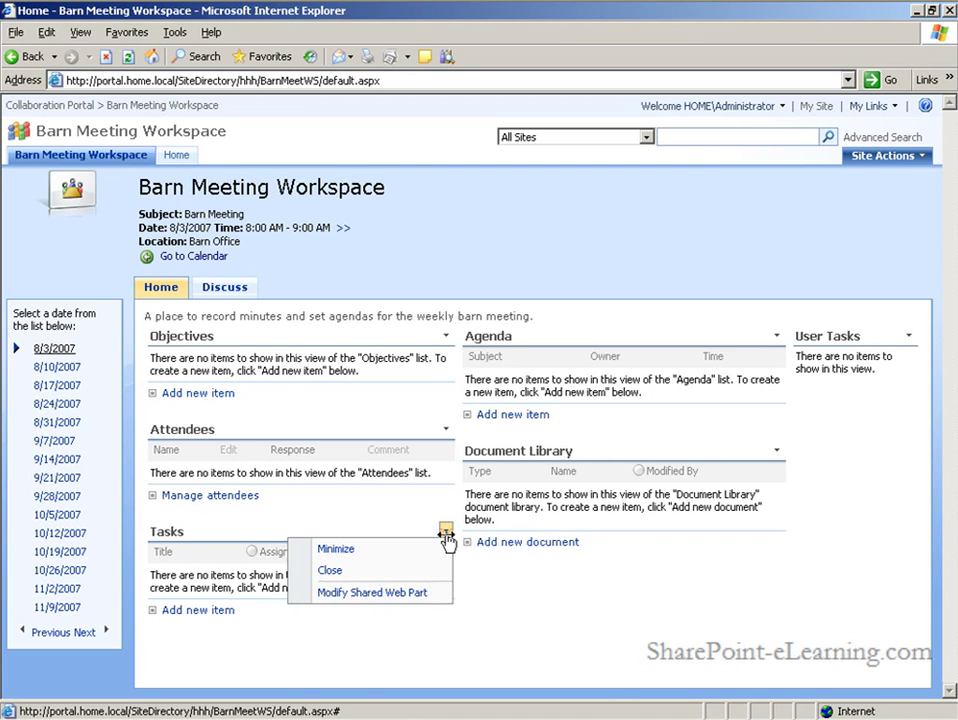
click(328, 571)
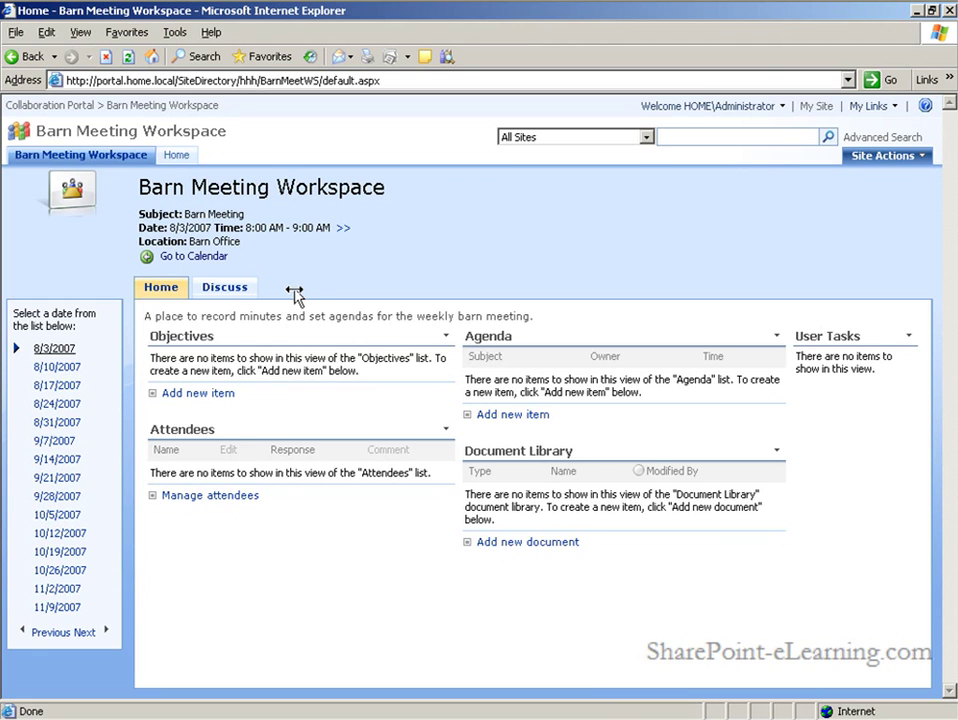
Add a Tasks page with the Tasks list web part in its Left zone
click(925, 158)
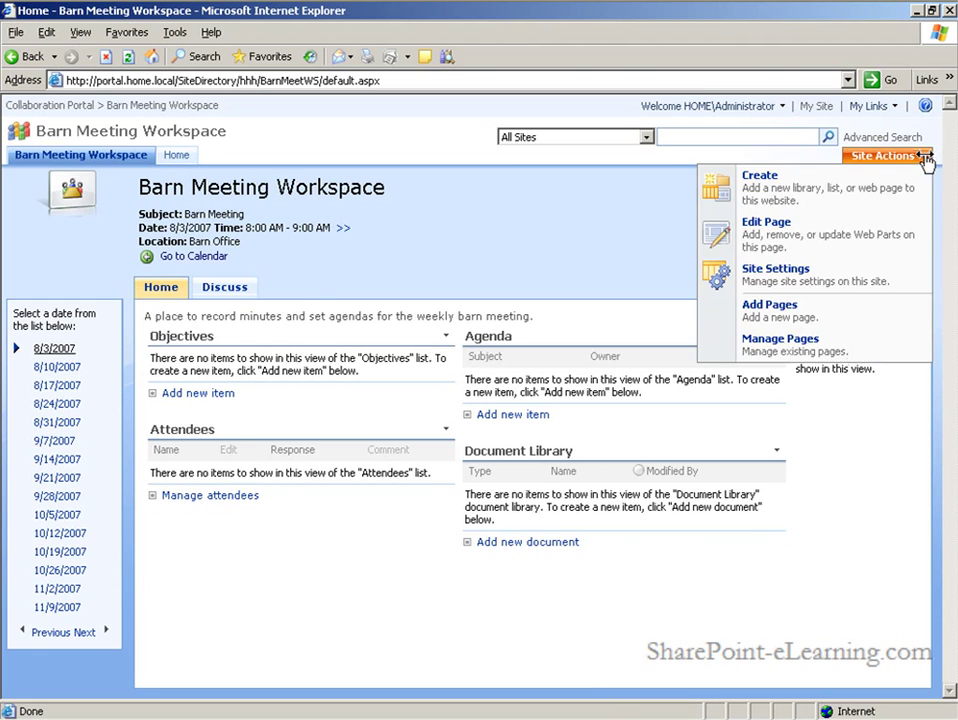
click(788, 312)
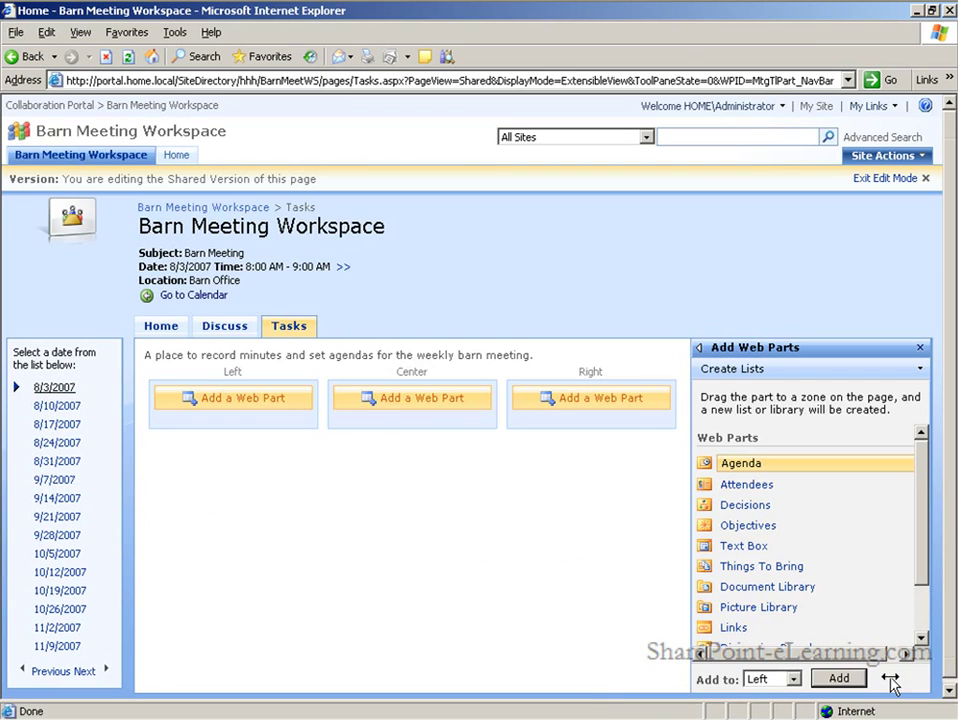
click(275, 400)
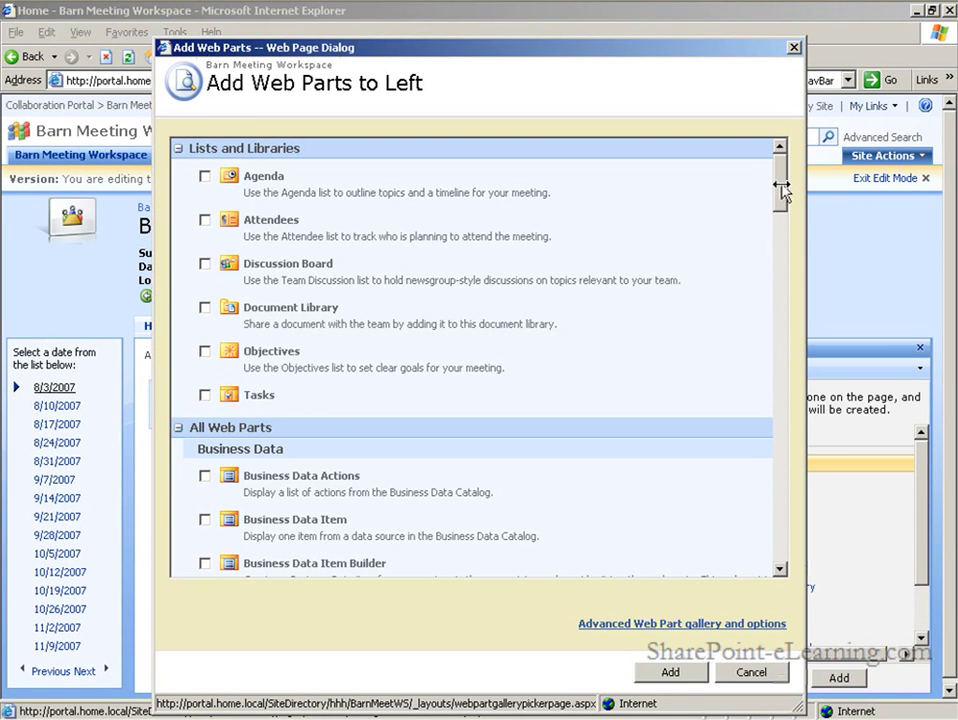
click(205, 395)
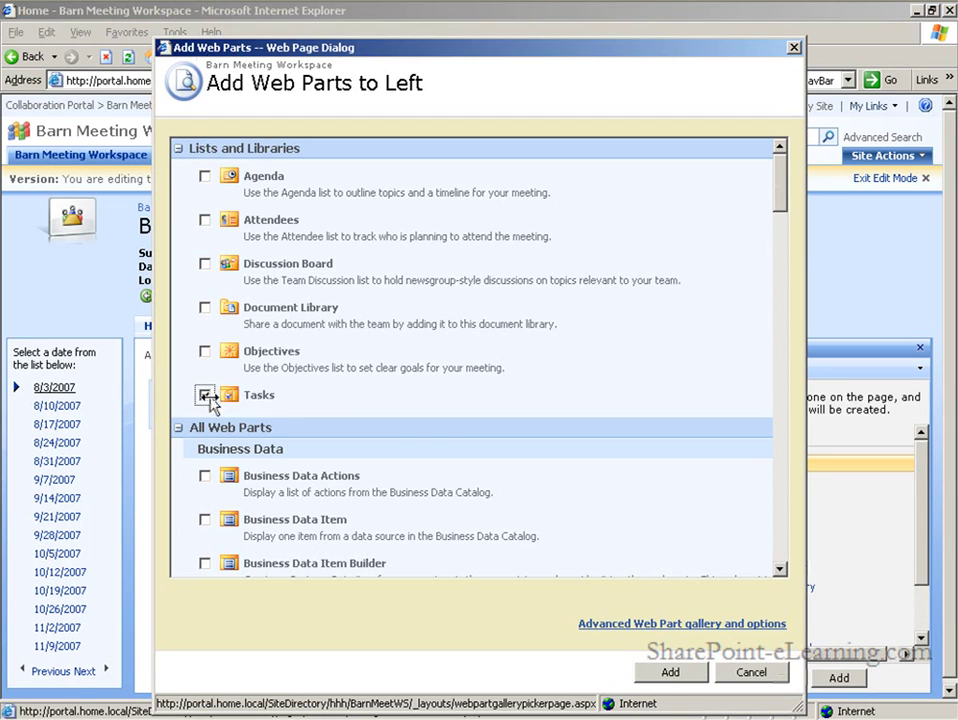
click(672, 673)
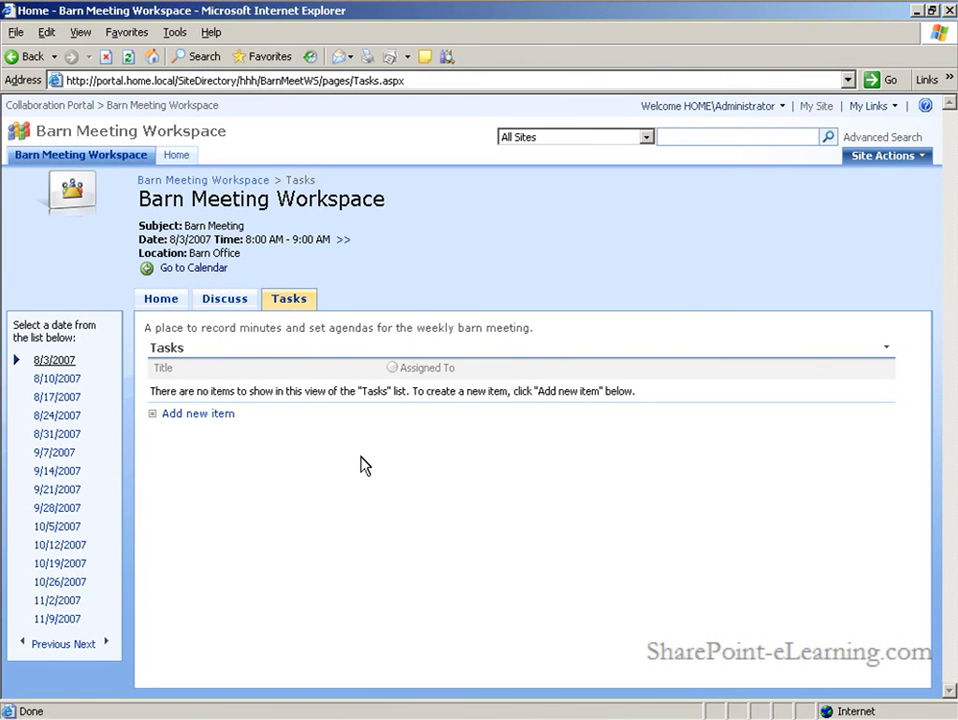
Give the Tasks list unique permissions instead of inheriting from the parent site
click(175, 357)
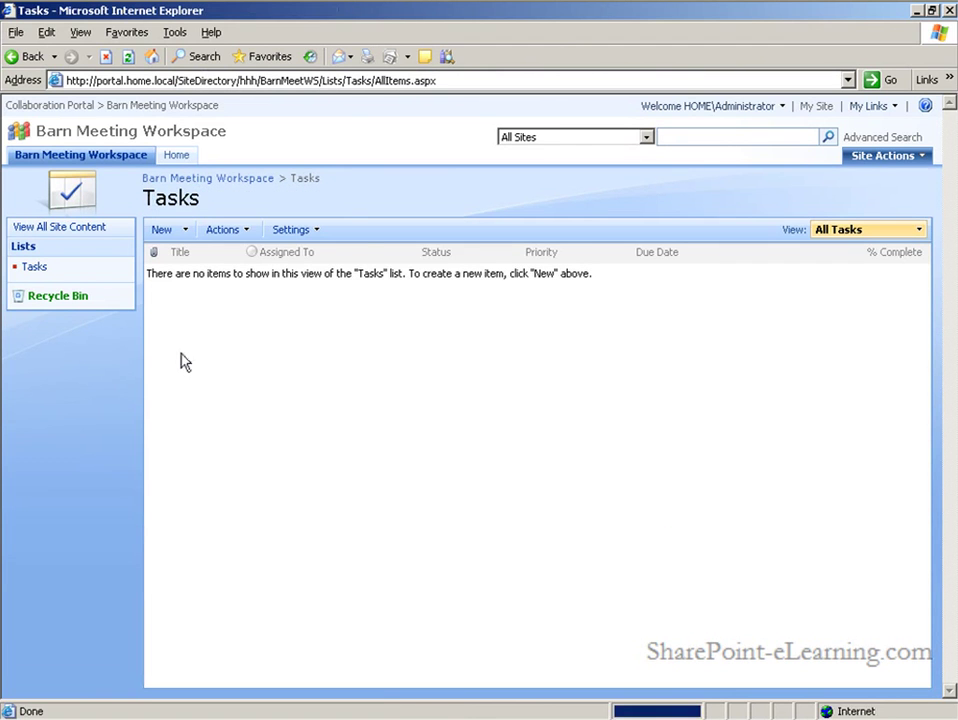
click(315, 231)
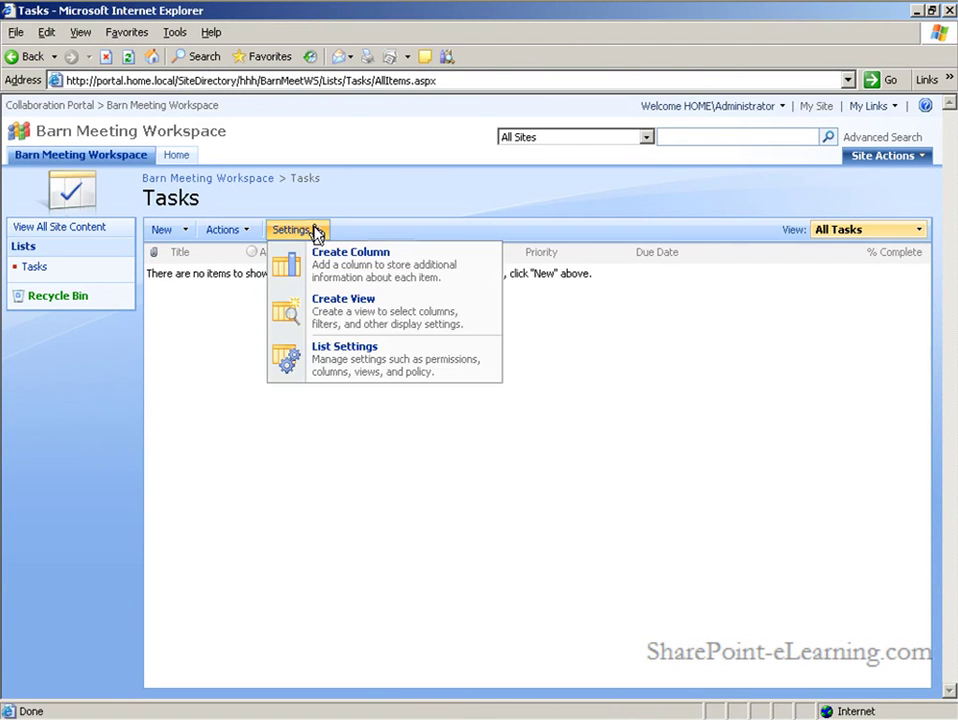
click(378, 362)
click(487, 426)
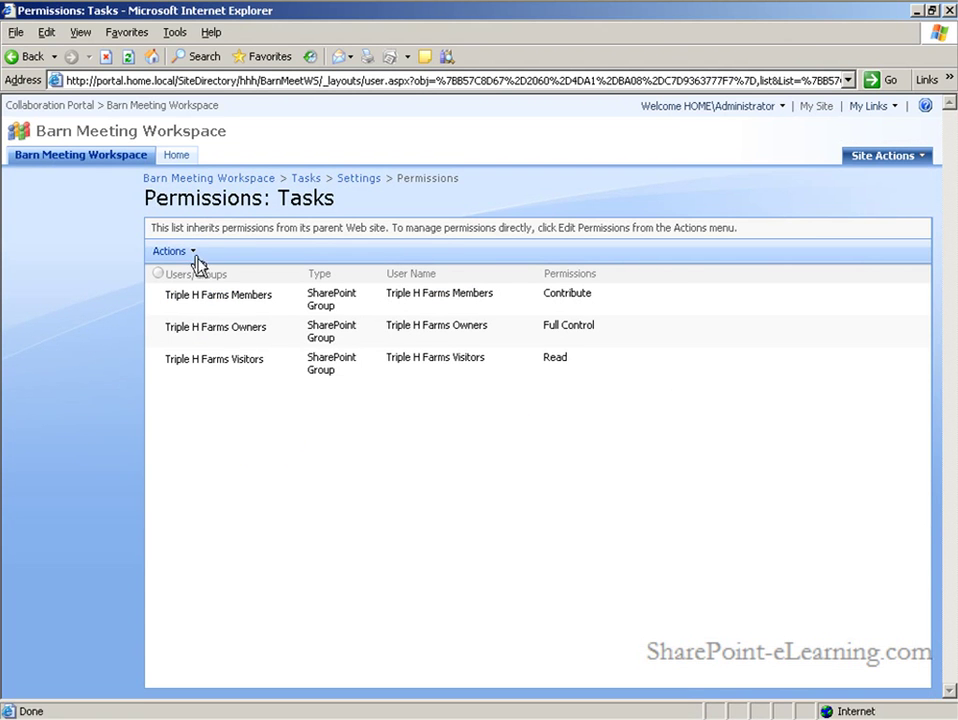
click(196, 257)
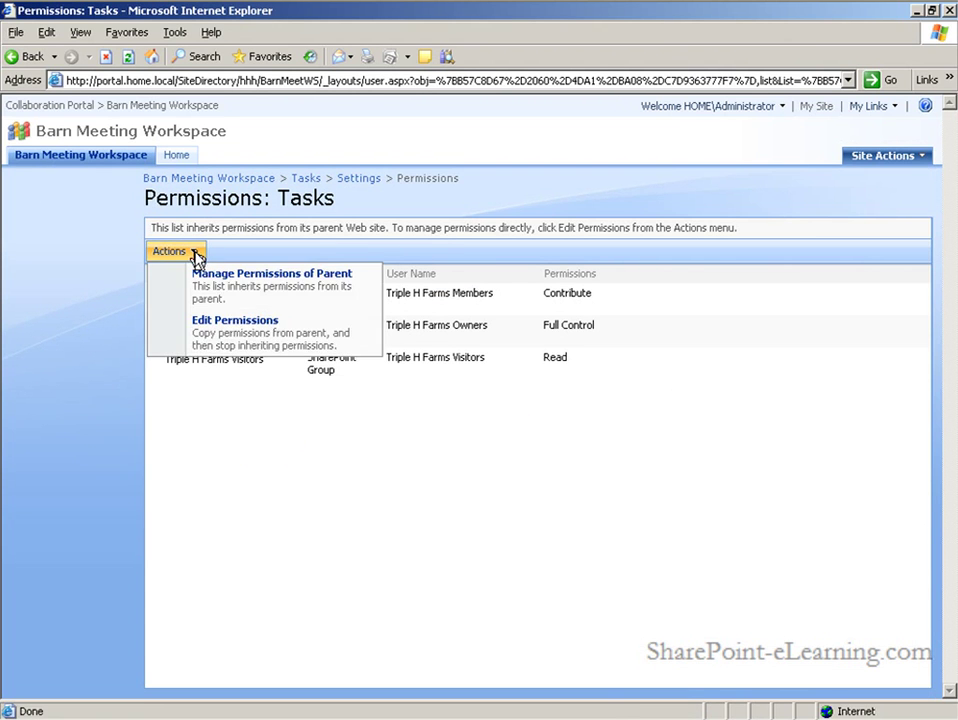
click(252, 345)
click(444, 416)
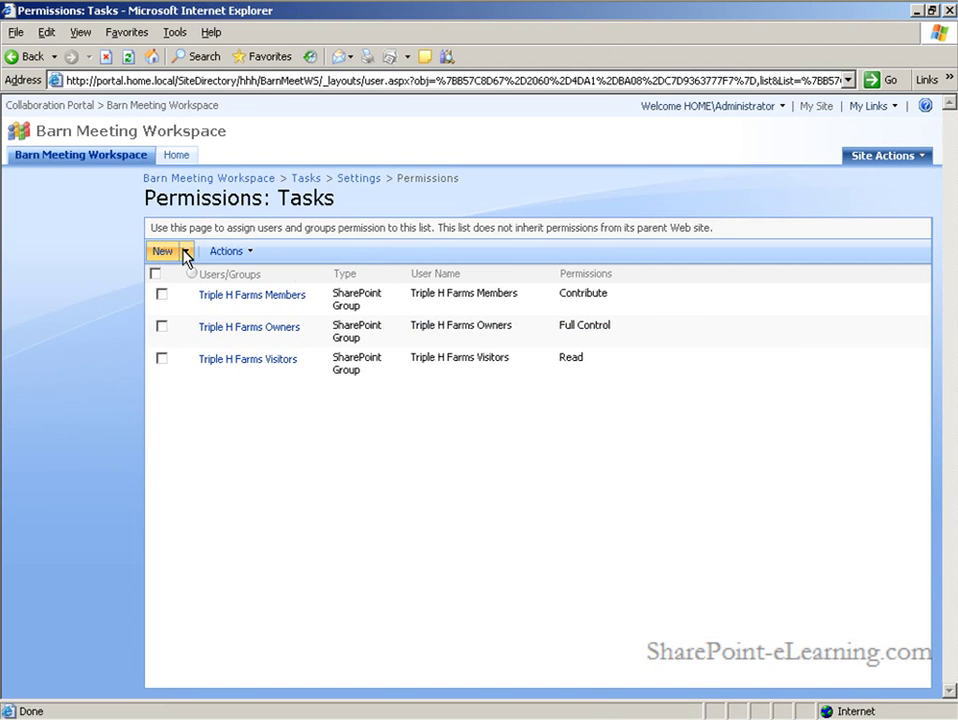
Add a user to the Tasks list with Full Control permission
click(185, 255)
click(229, 286)
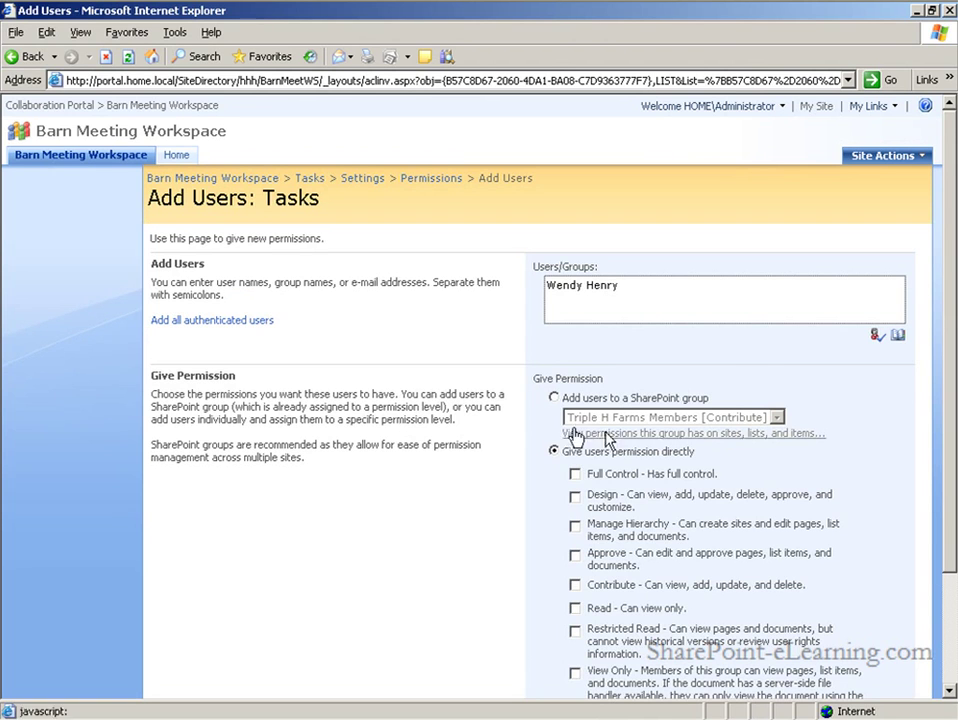
click(876, 337)
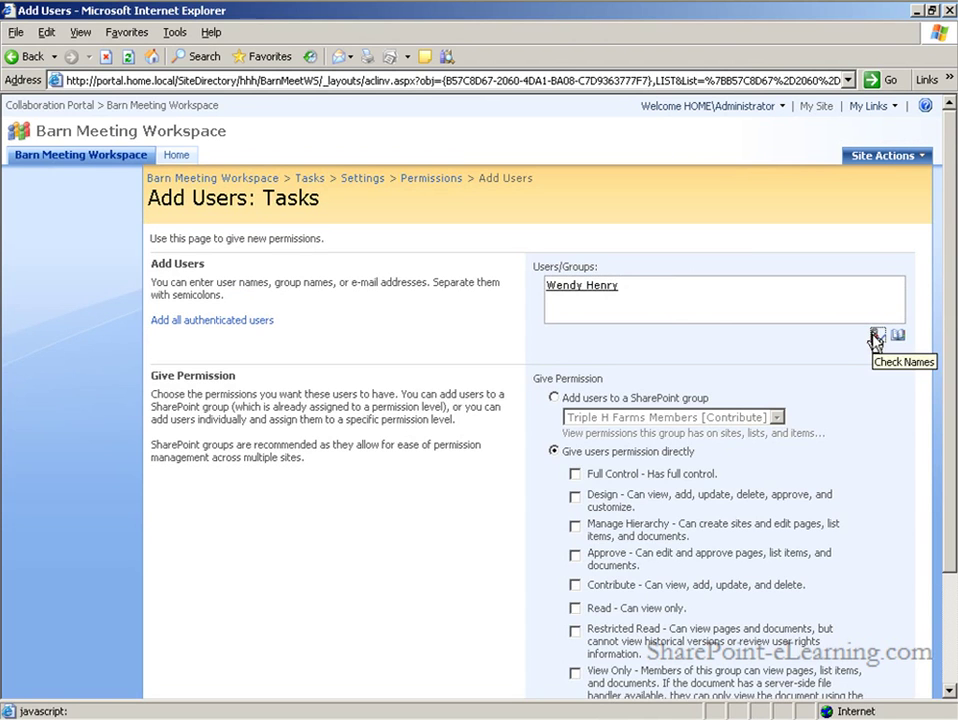
click(575, 474)
scroll(941, 438, down, 3)
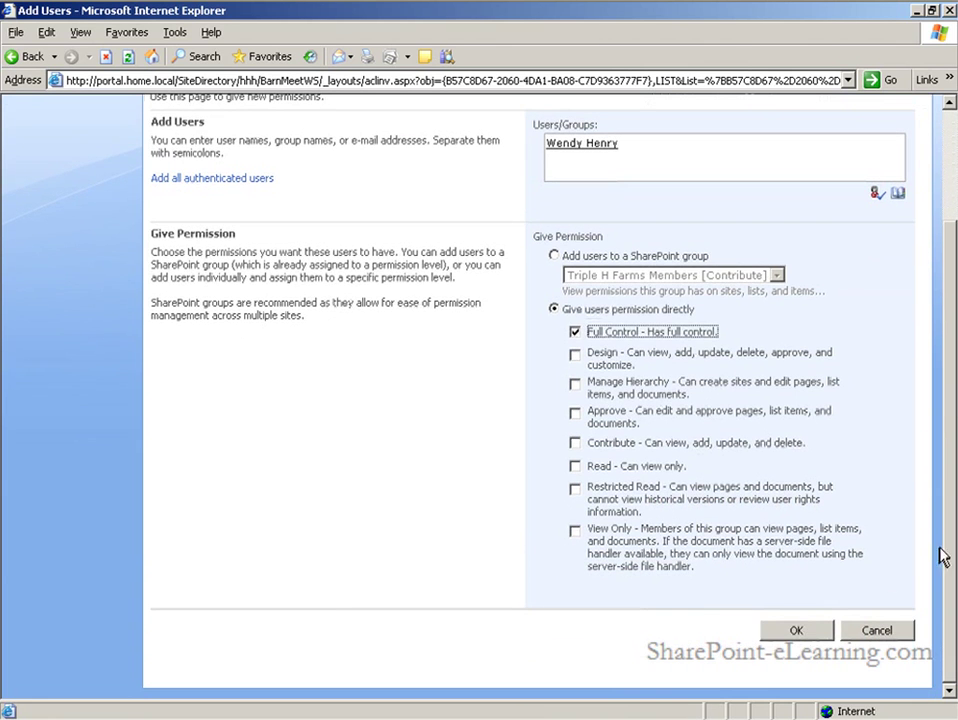
click(812, 635)
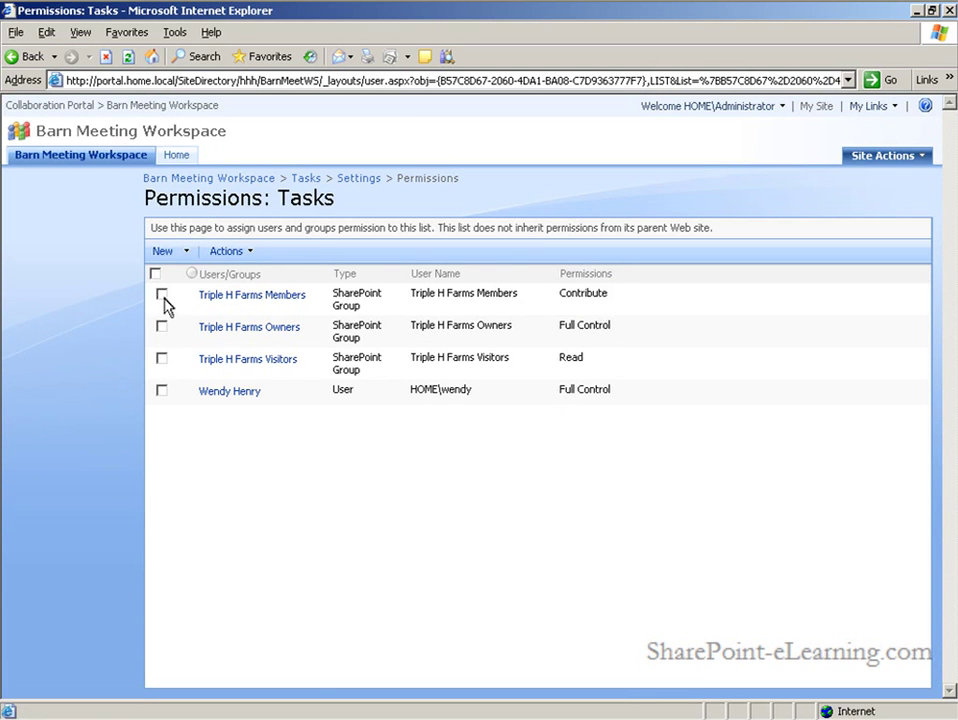
Change Triple H Farms Members from Contribute to Read on the Tasks list
click(163, 296)
click(250, 254)
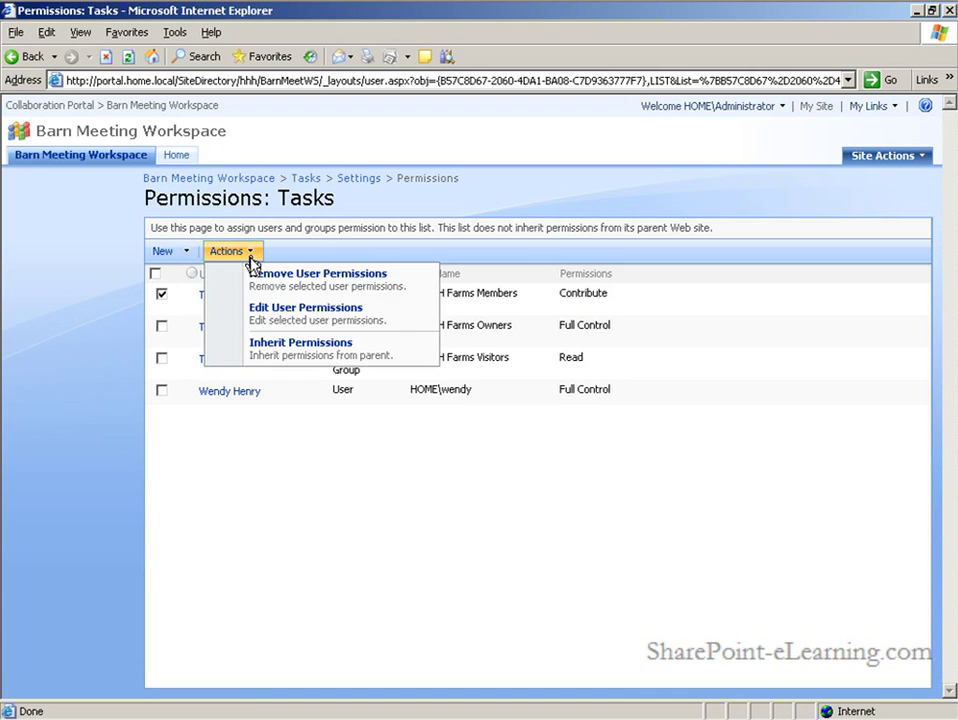
click(281, 322)
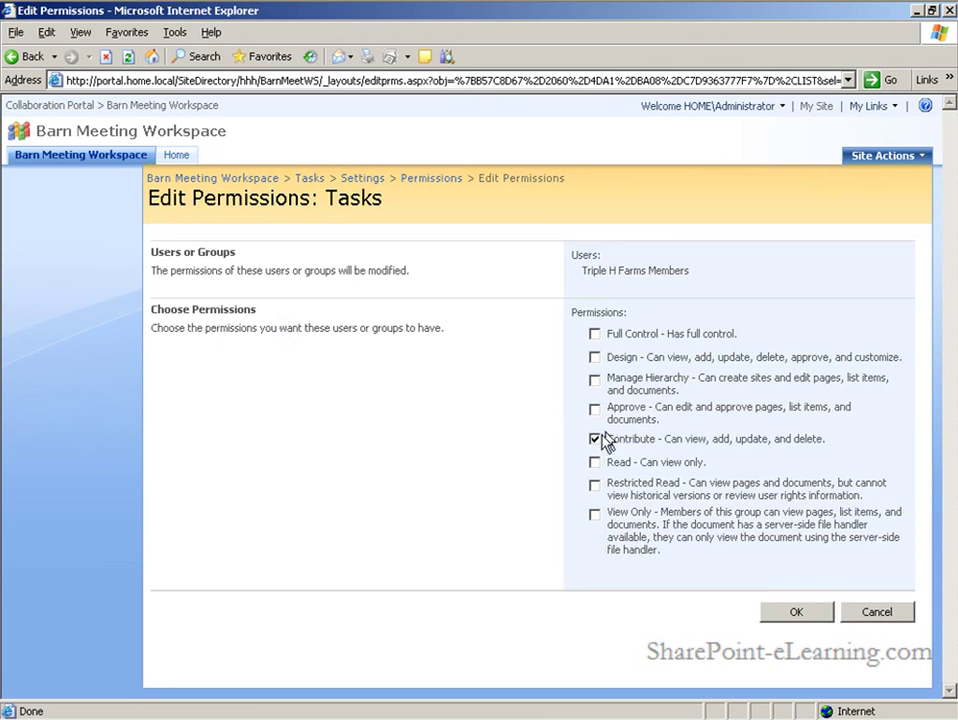
click(594, 440)
click(594, 463)
click(804, 616)
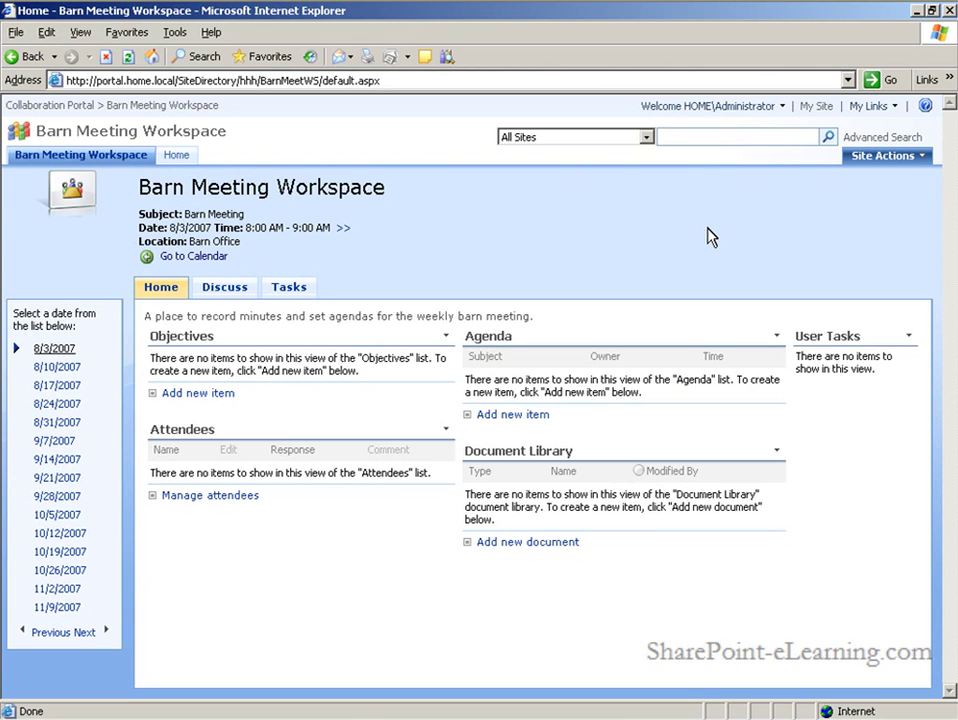
Add the assigned tasks 'Bring Cookies' and 'Bring a Notebook' to the workspace Tasks list
click(297, 295)
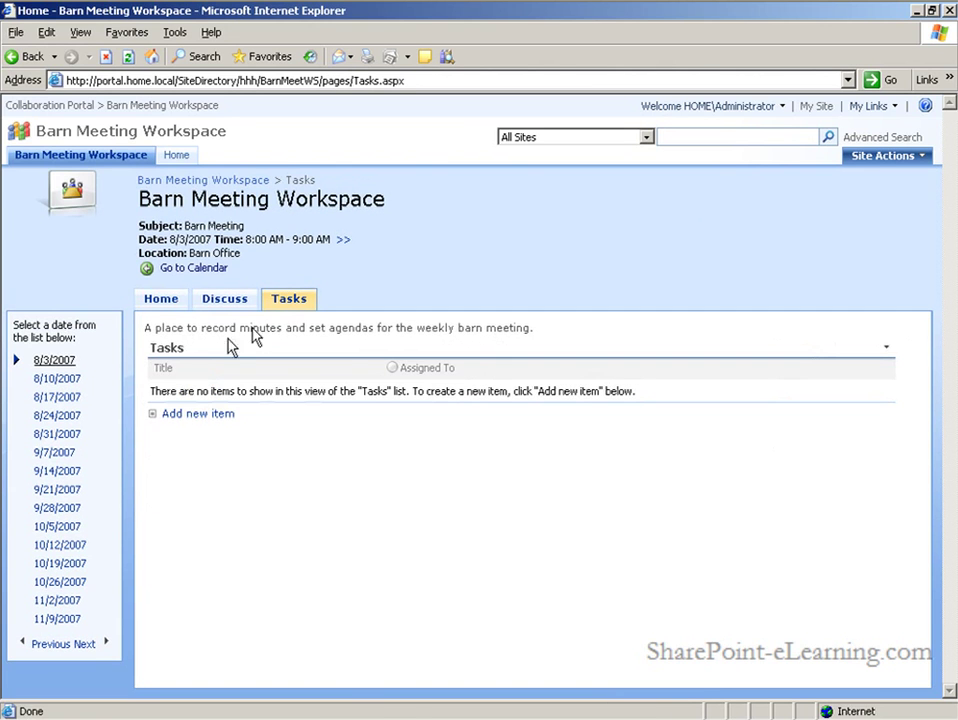
click(195, 415)
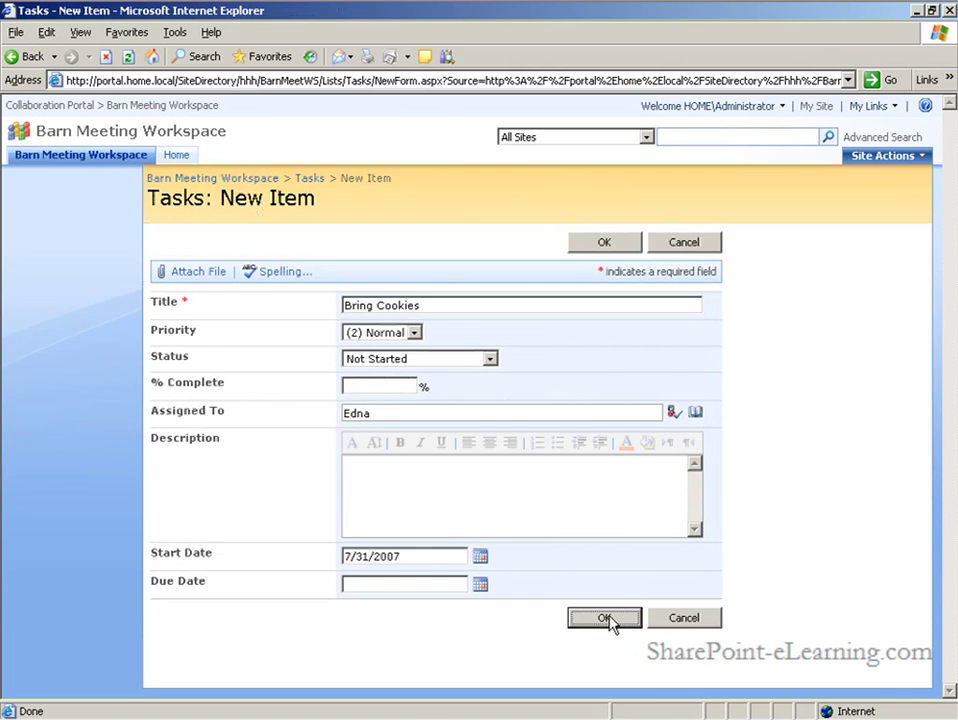
click(609, 614)
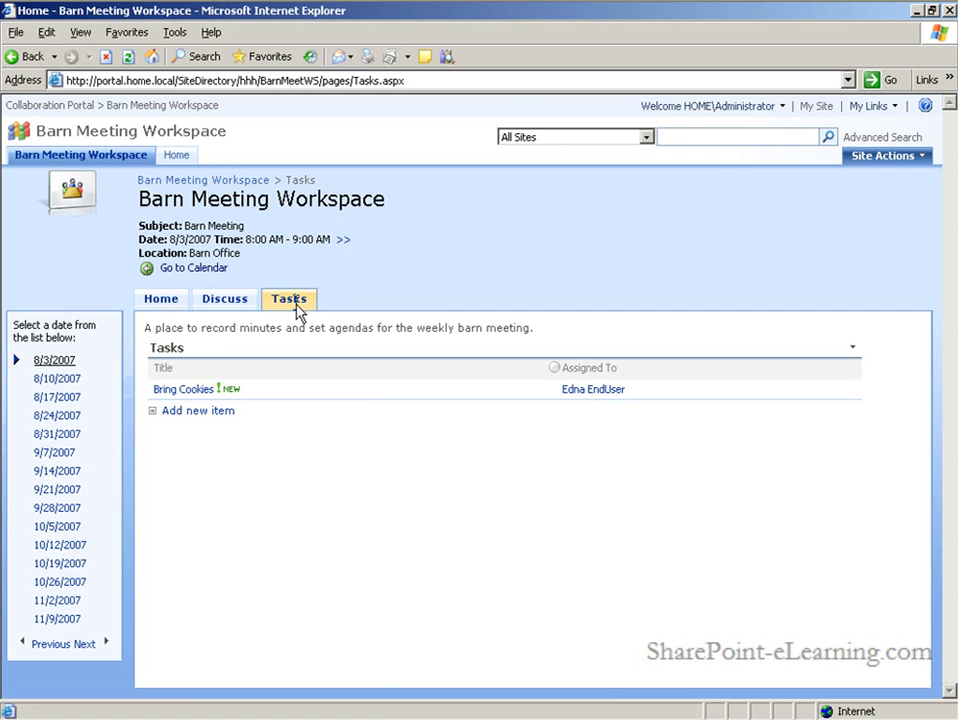
click(210, 416)
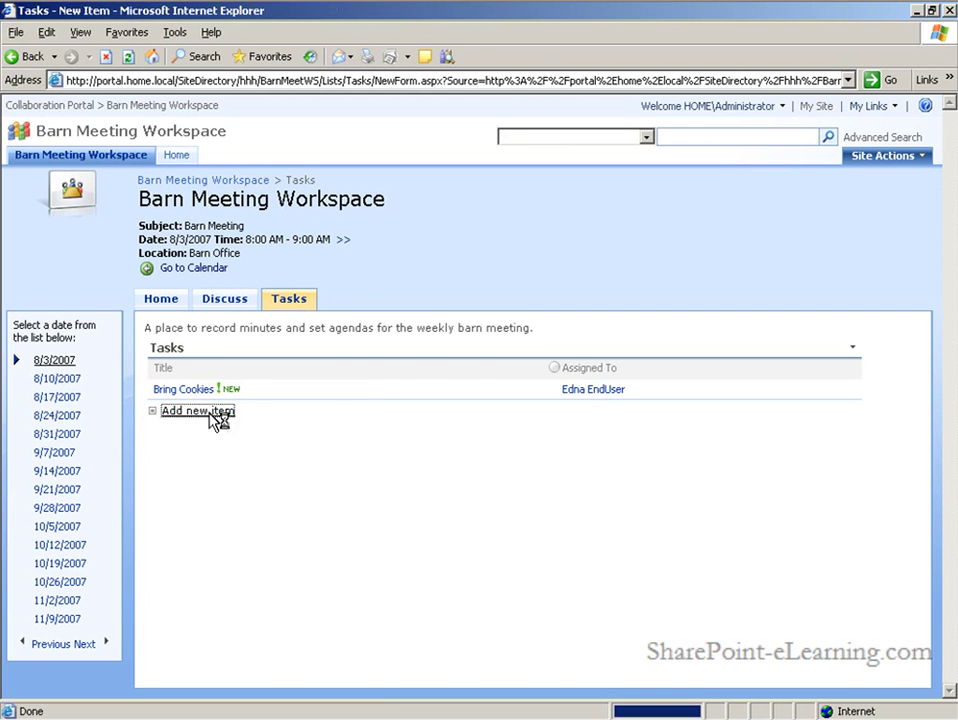
click(612, 622)
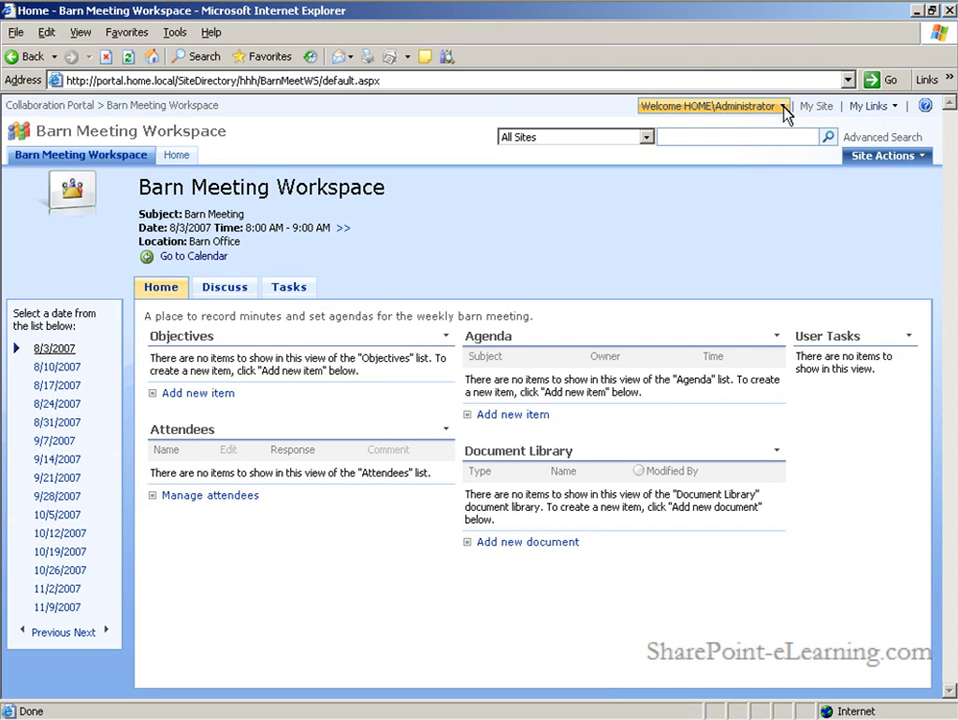
Sign in to the workspace as the user granted Full Control
click(786, 108)
click(763, 188)
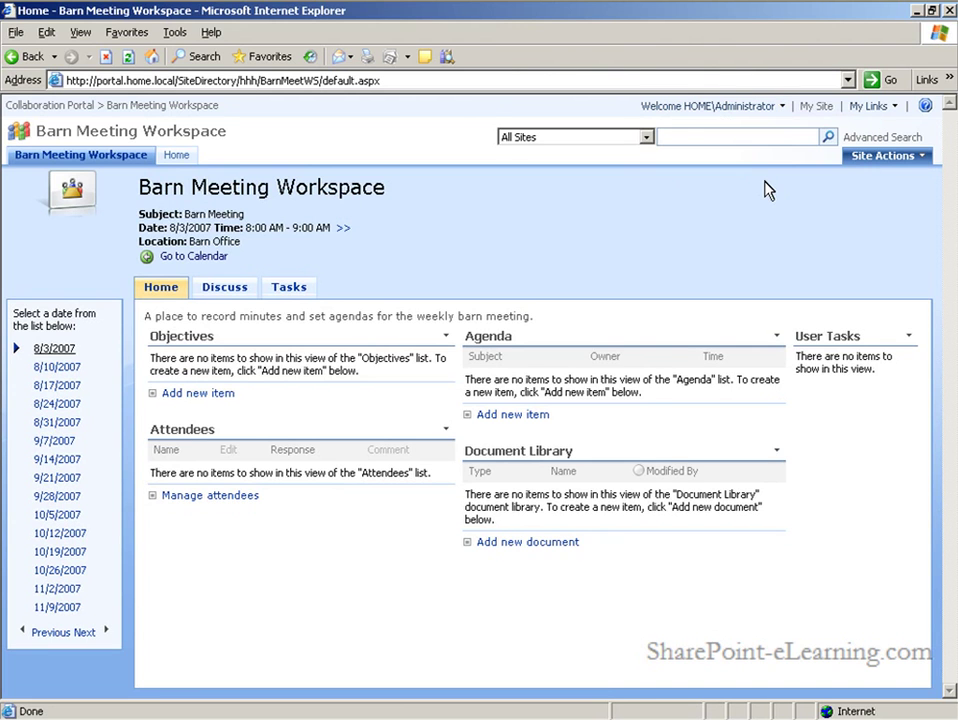
key(Return)
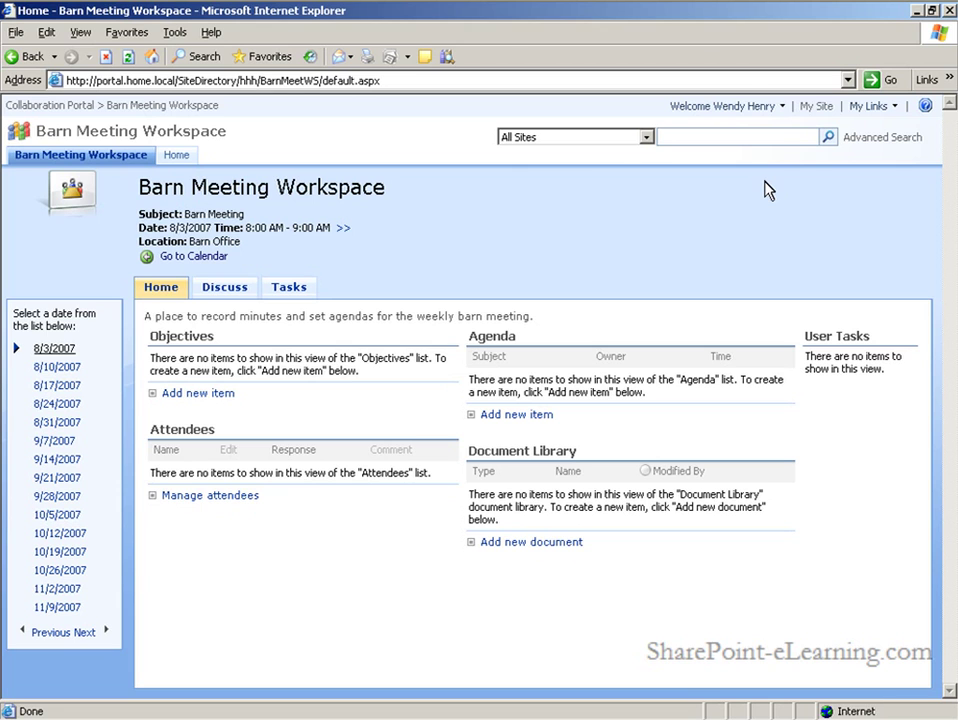
Check the Discuss, Tasks and Home pages as that user
click(234, 296)
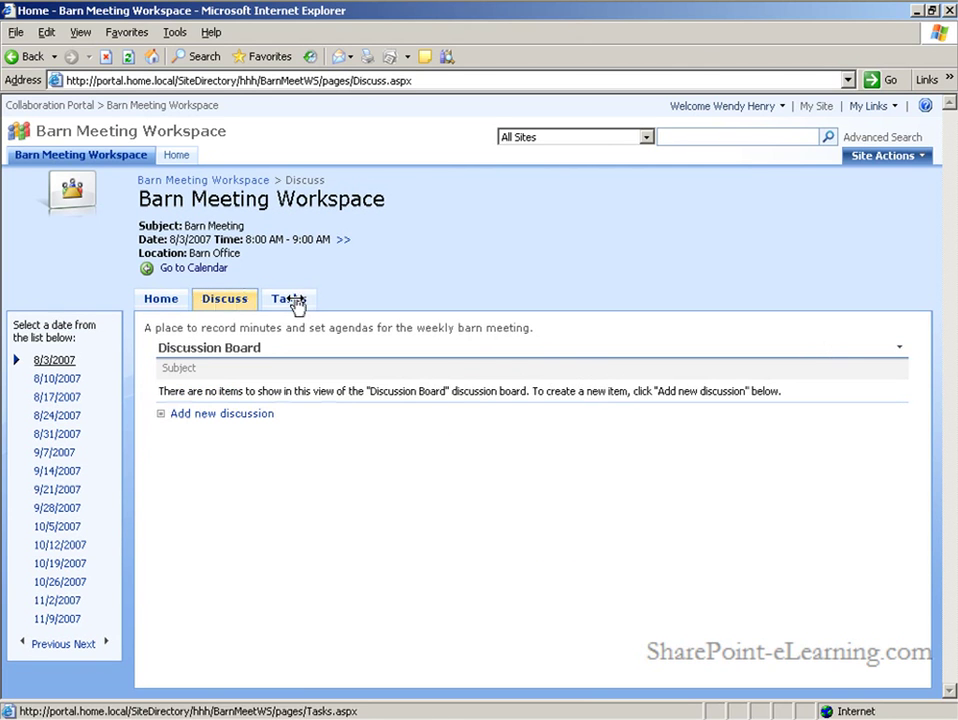
click(290, 302)
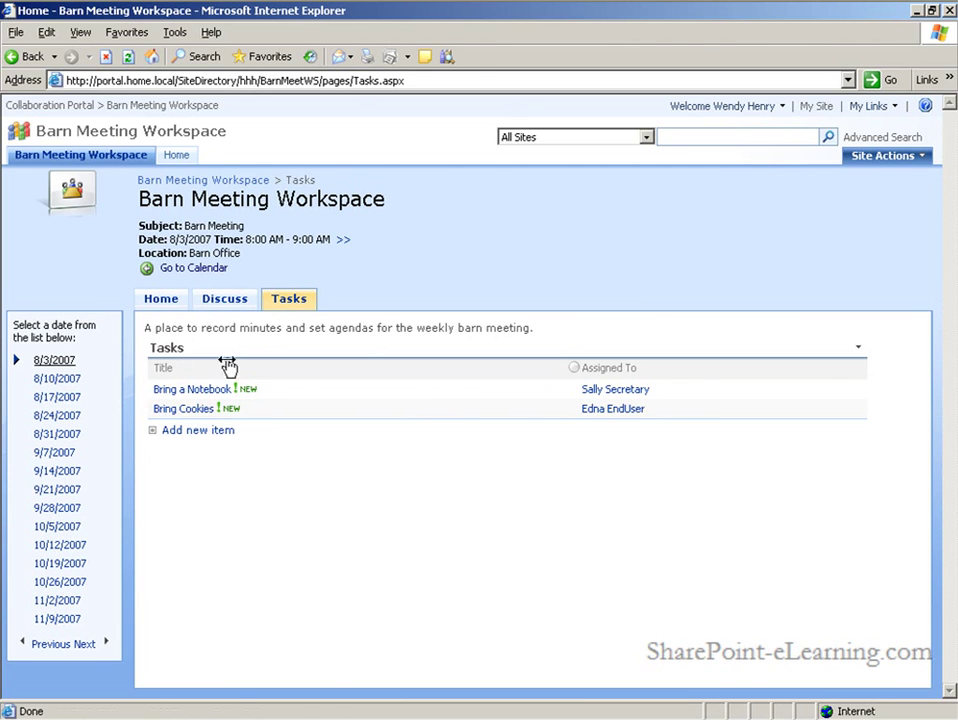
click(165, 299)
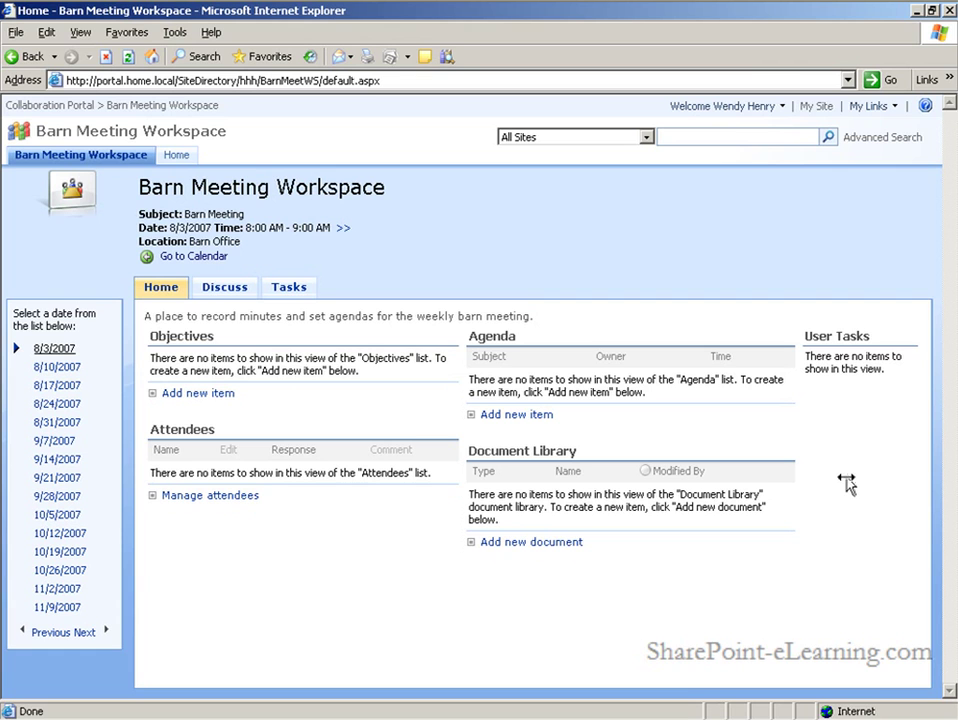
Sign in as the end user by replacing the user name and entering their credentials
click(784, 106)
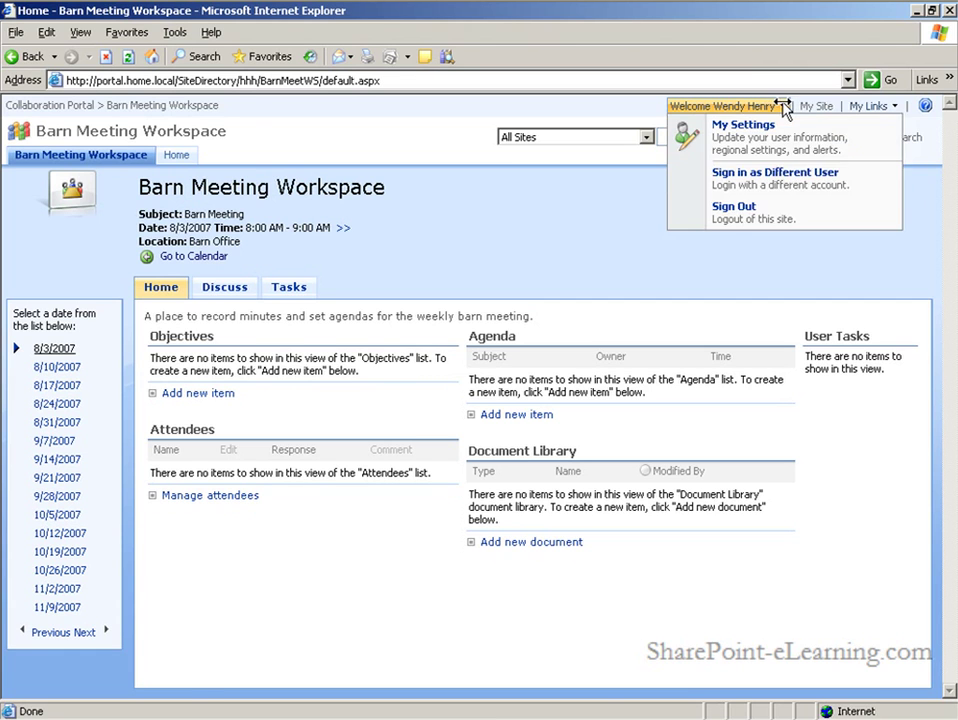
click(775, 174)
double_click(543, 358)
text(HOME\Ednapass@wo)
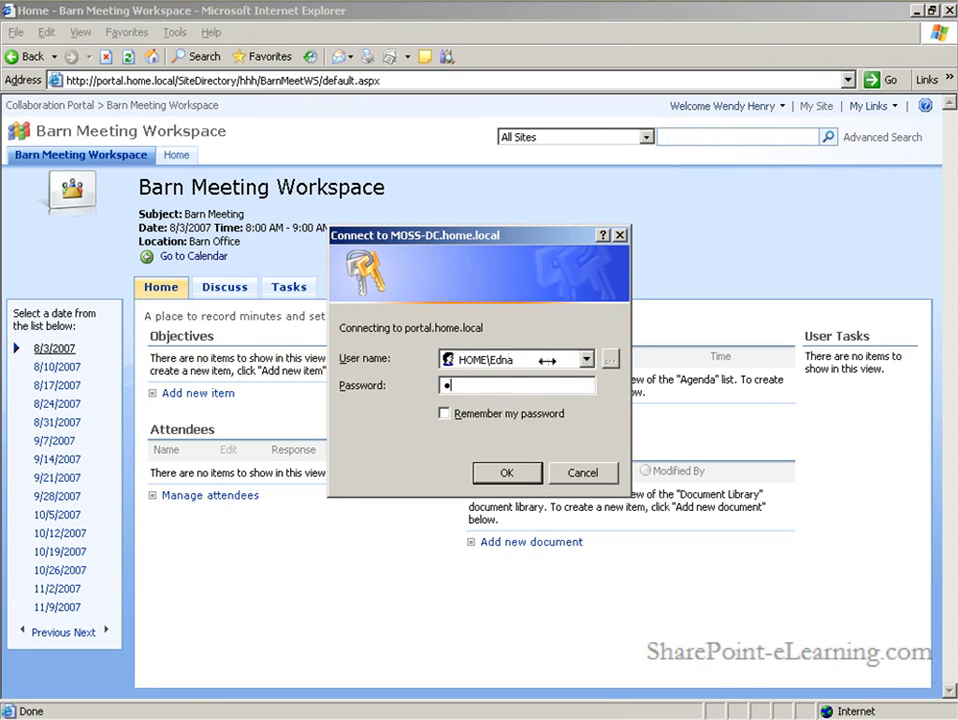
key(Return)
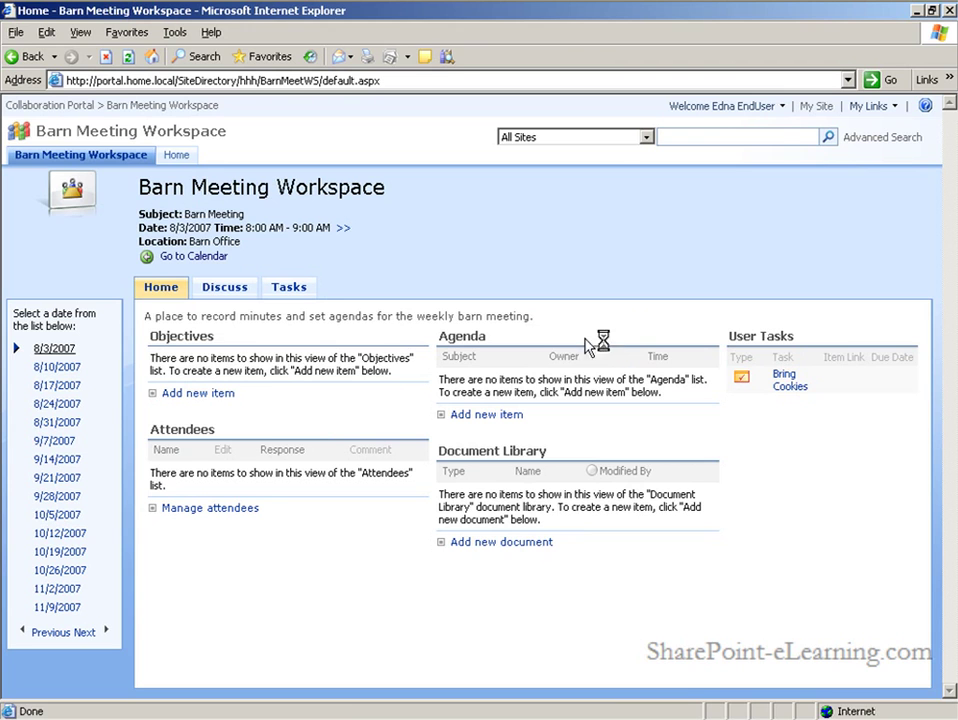
Check the Tasks page, return Home, and open the 9/14/2007 meeting occurrence
click(288, 288)
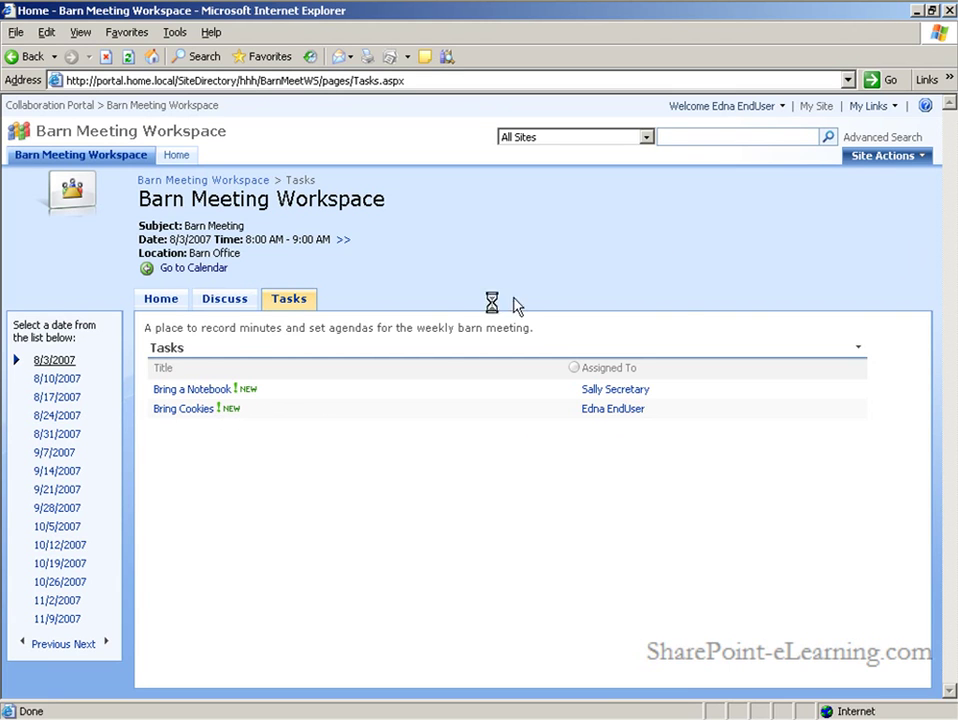
click(158, 299)
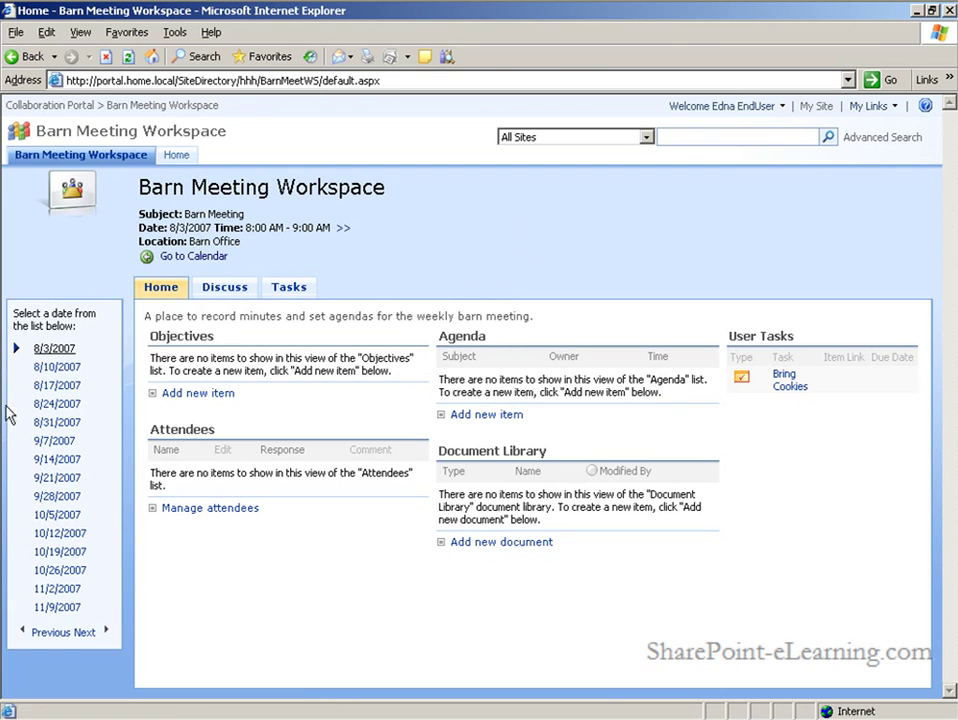
click(50, 463)
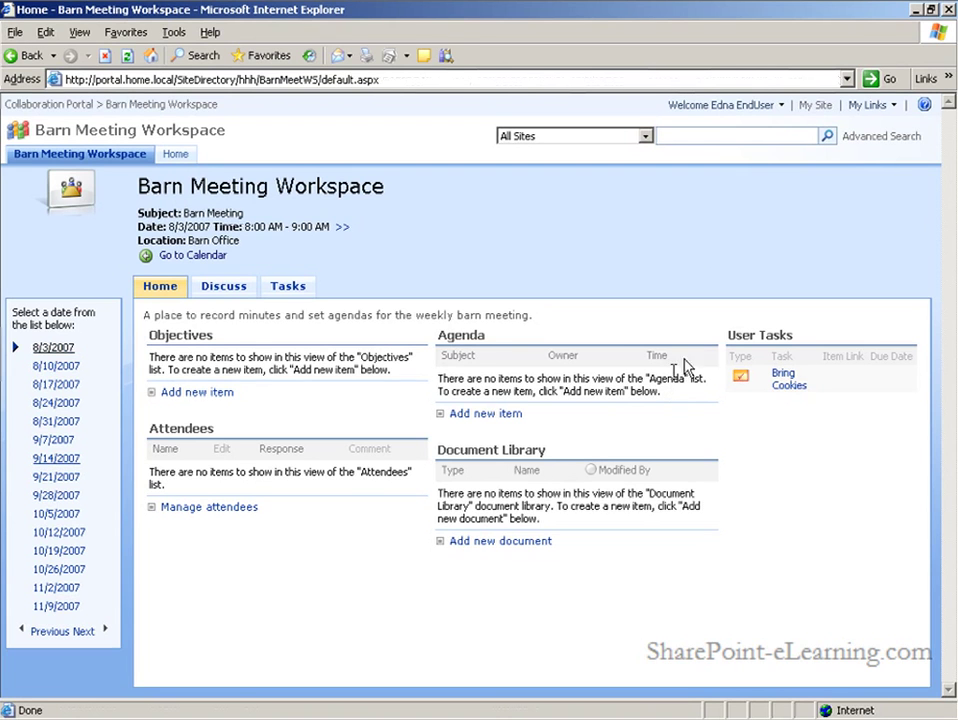
Sign in as a different user and check the workspace's Document Library and its Actions menu
click(782, 108)
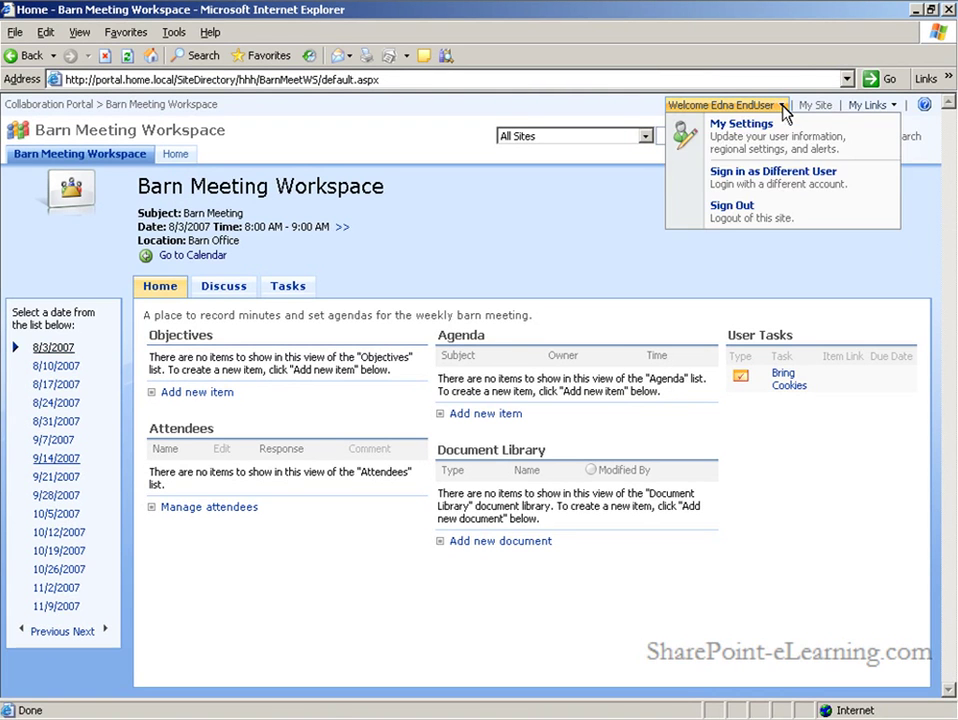
click(790, 192)
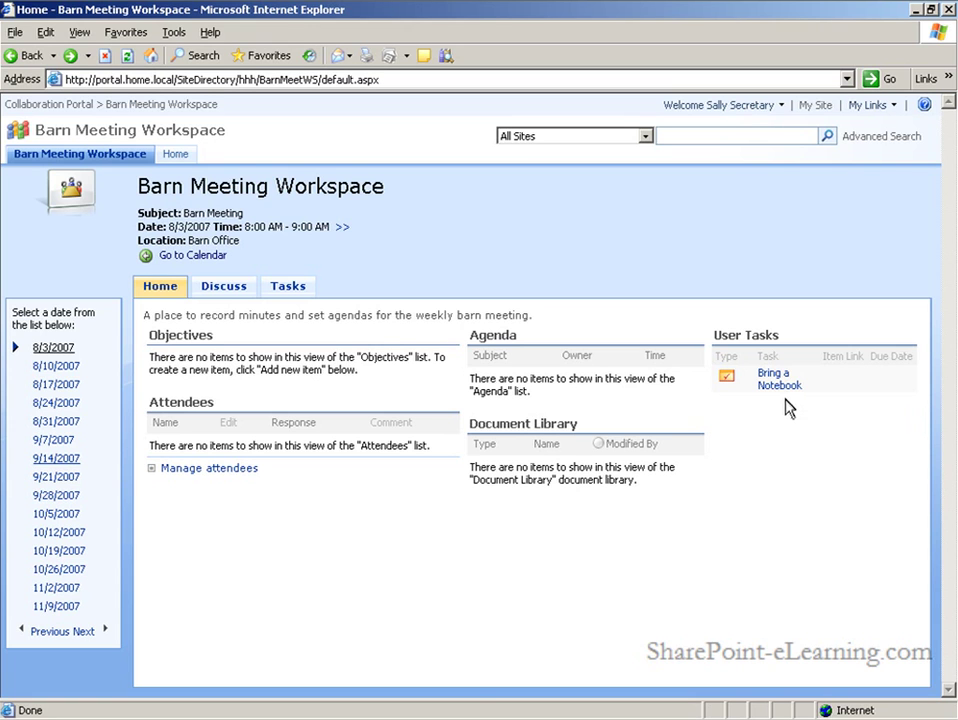
click(517, 425)
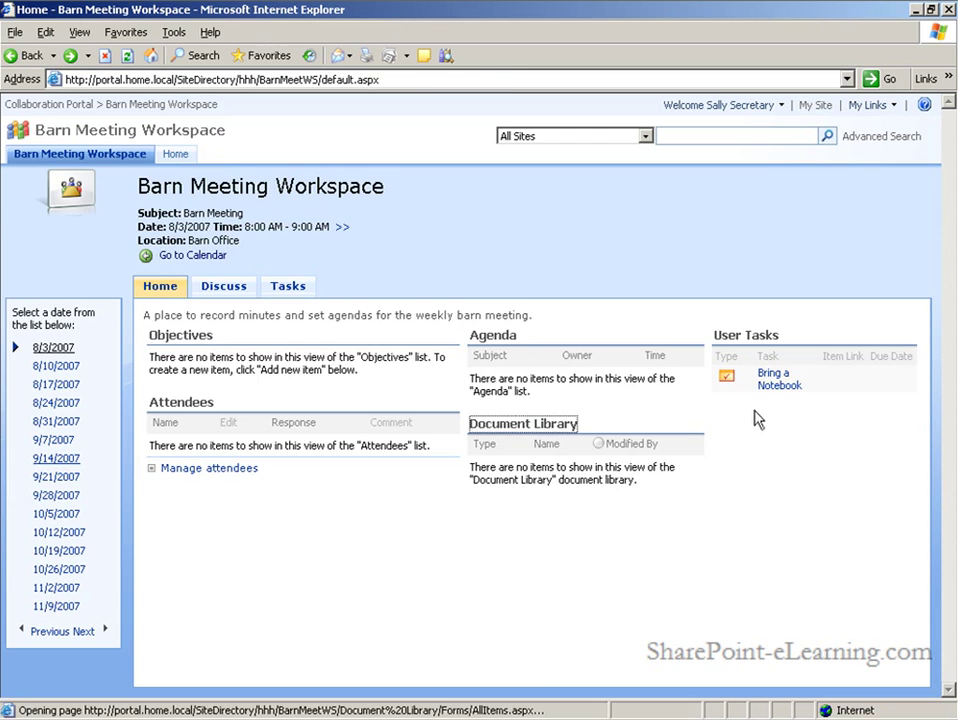
click(194, 250)
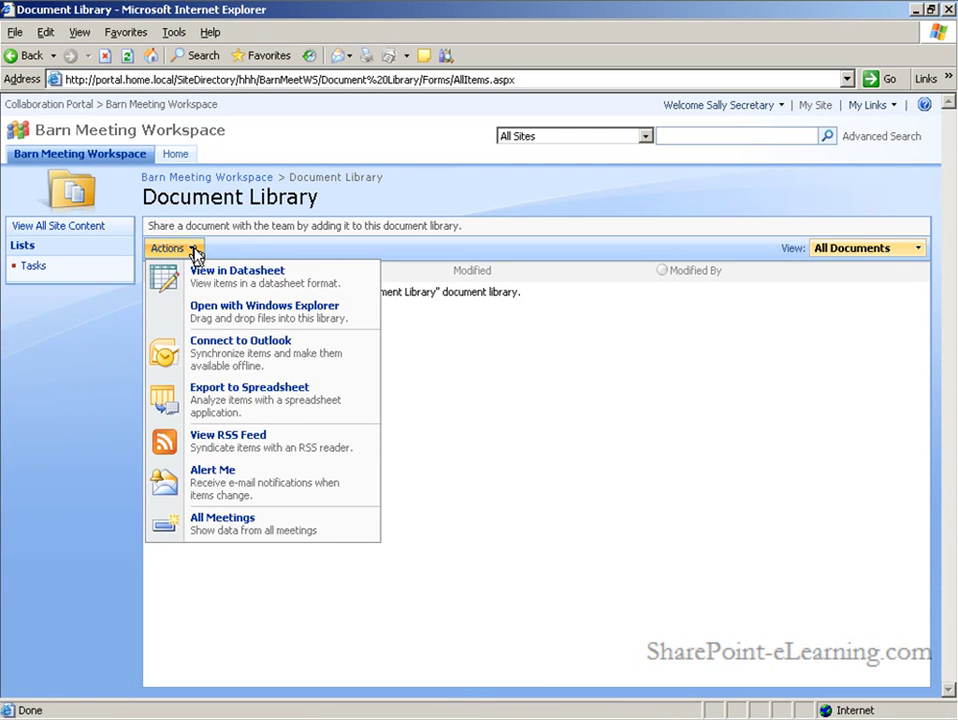
click(591, 382)
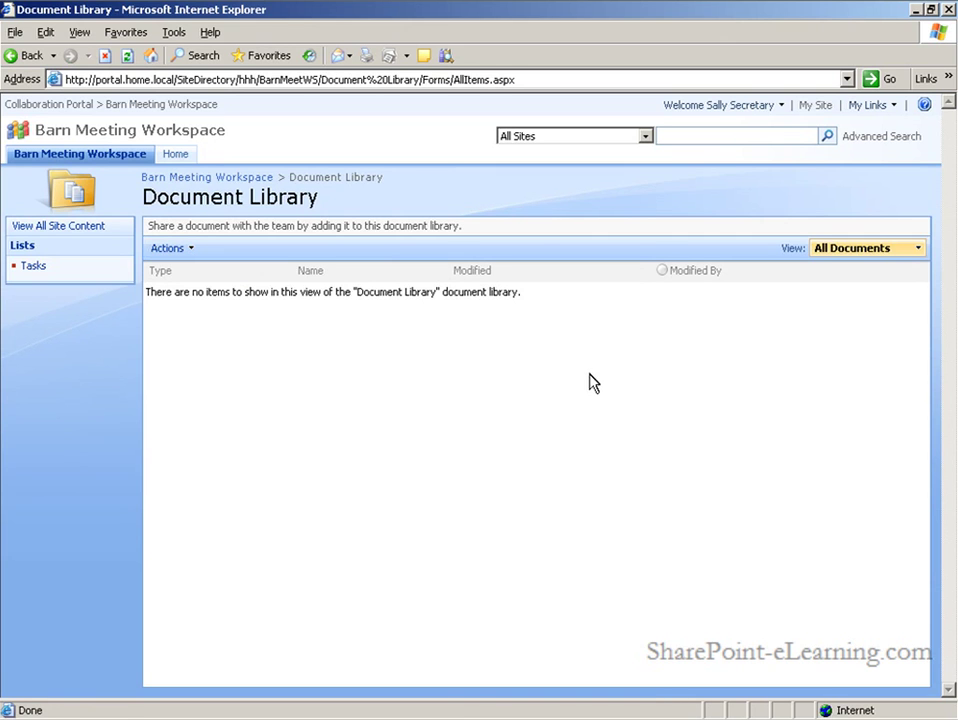
Sign in as the owner, then switch back to the end user account to view the library
click(780, 106)
click(755, 192)
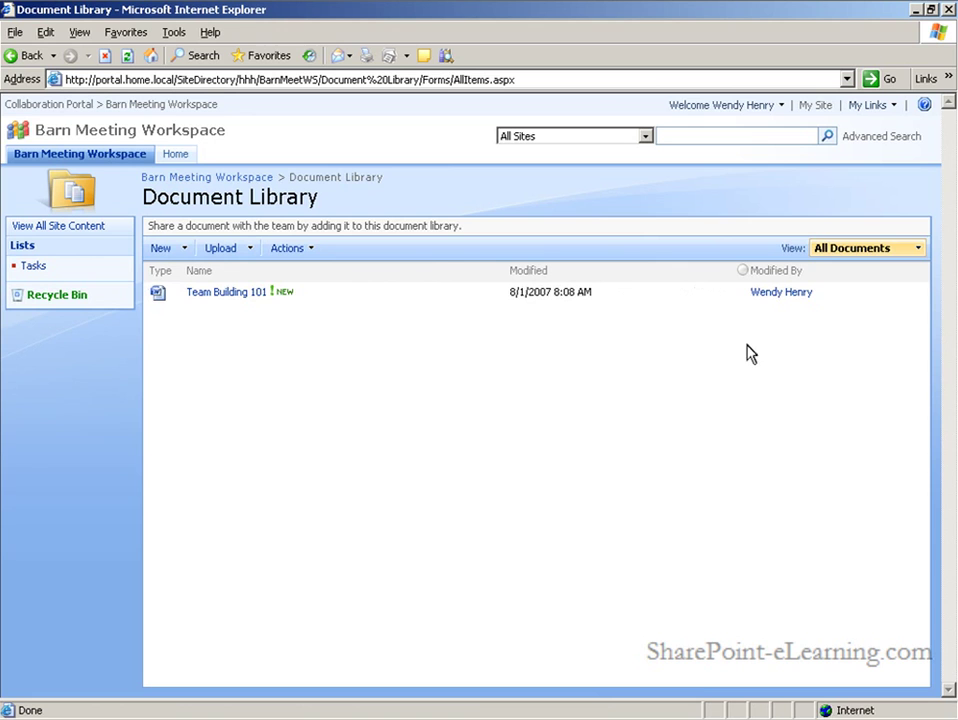
click(776, 106)
click(768, 190)
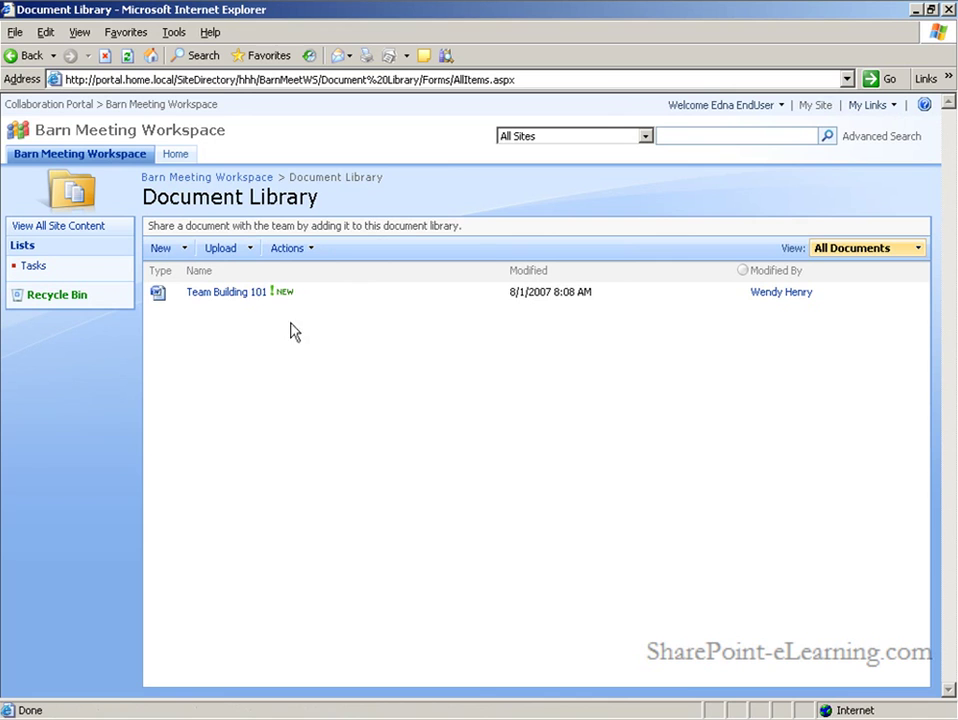
Send a copy of Team Building 101 to the hhh site's Shared Documents via Send To > Other Location
mouse_move(342, 306)
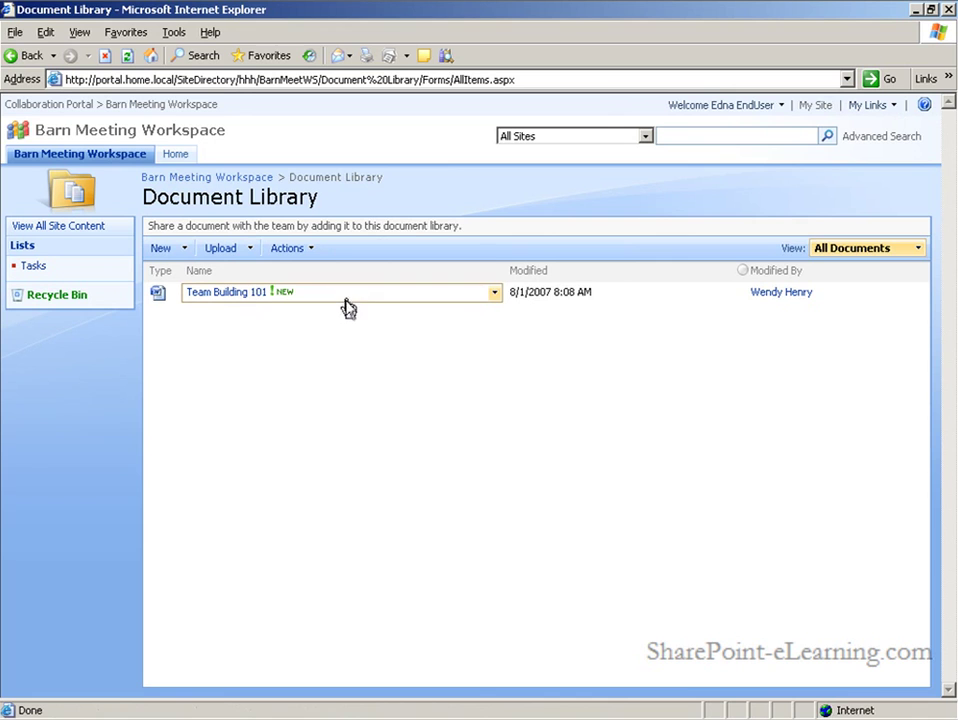
click(495, 297)
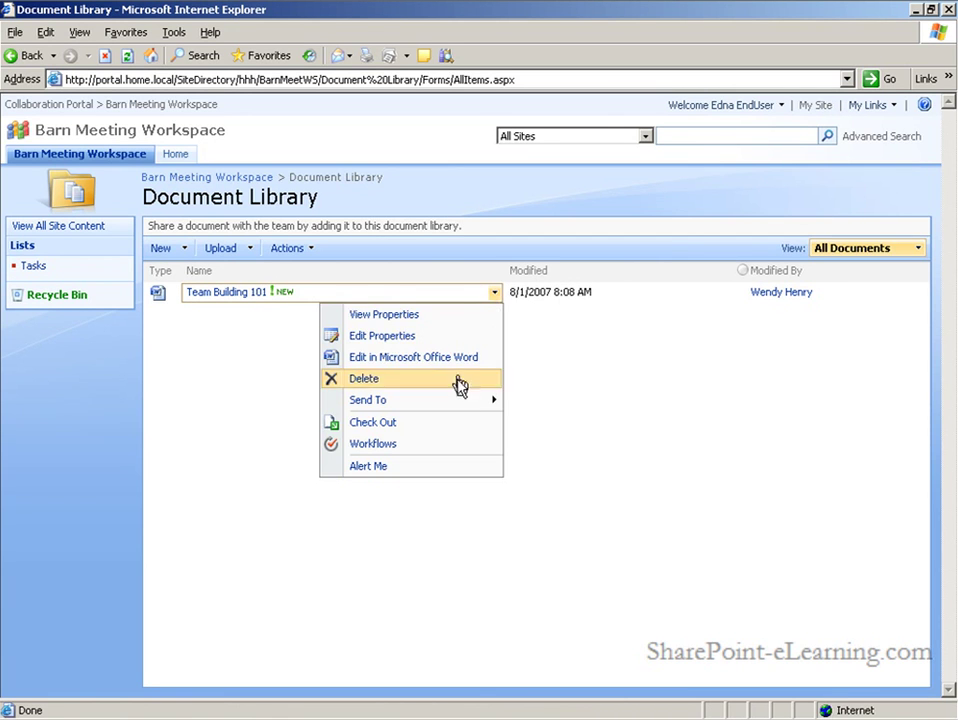
mouse_move(460, 405)
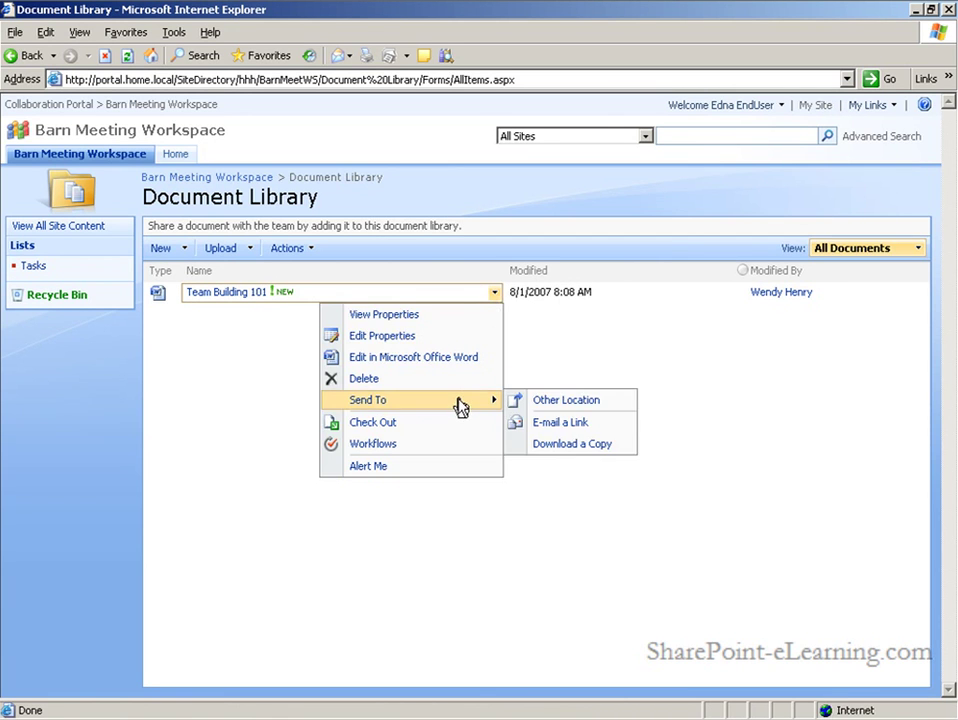
click(574, 404)
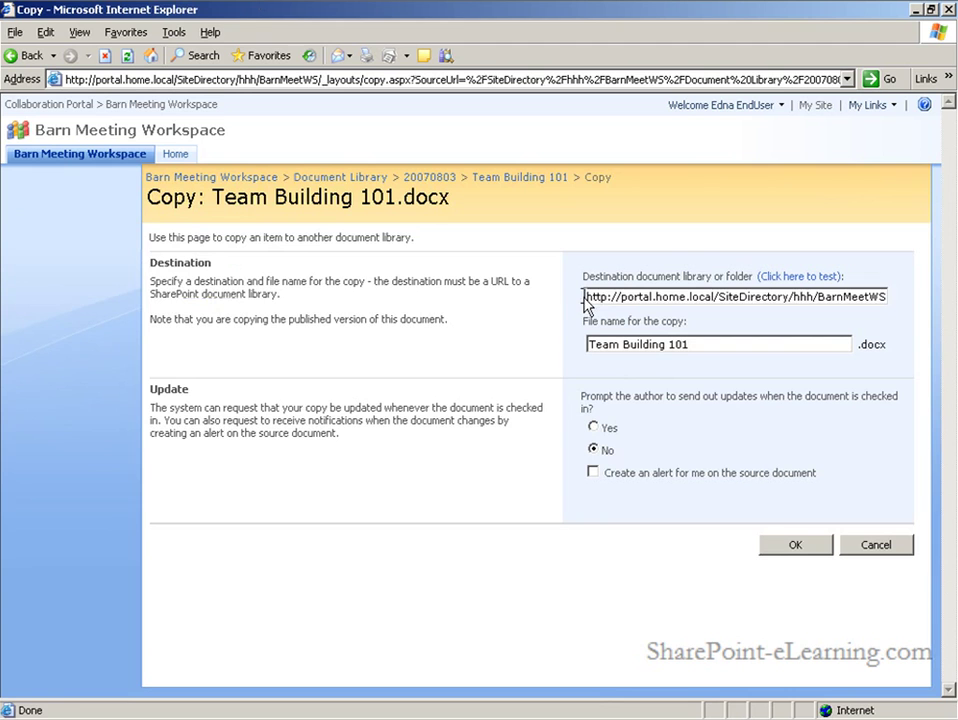
drag(590, 304, 913, 295)
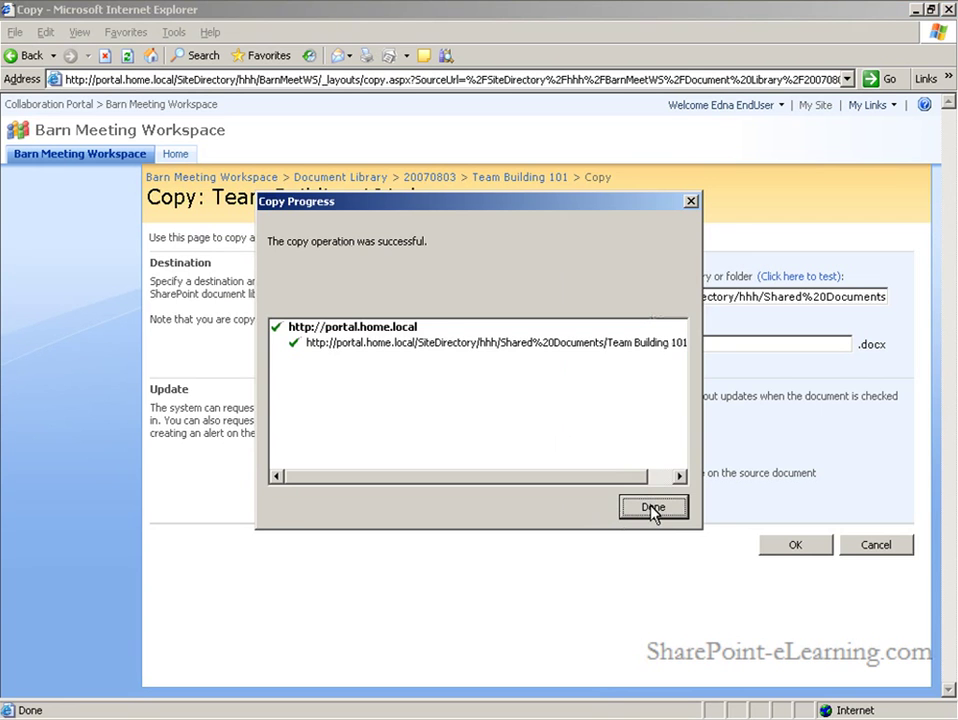
click(652, 510)
click(770, 545)
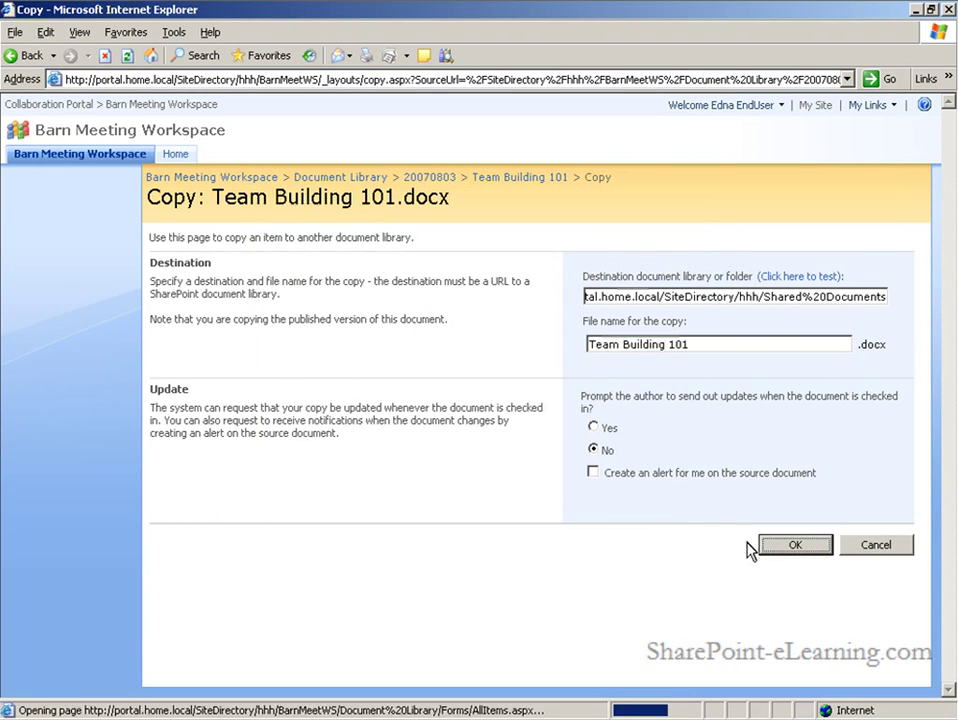
mouse_move(235, 307)
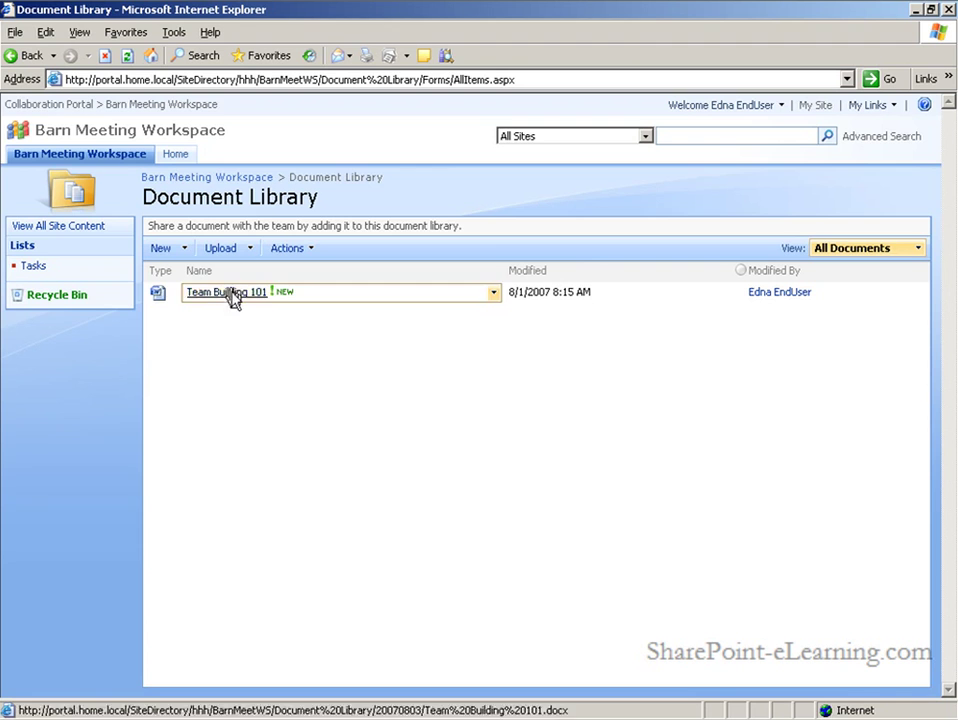
Go from the Collaboration Portal to Triple H Farms and check its Shared Documents library
click(26, 105)
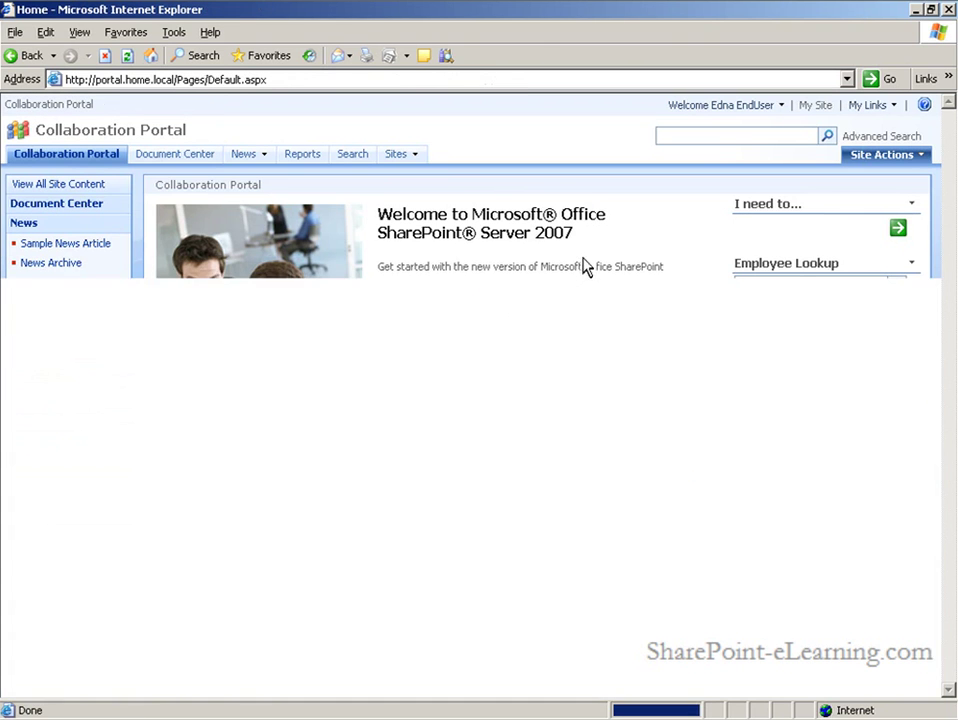
mouse_move(414, 158)
click(415, 180)
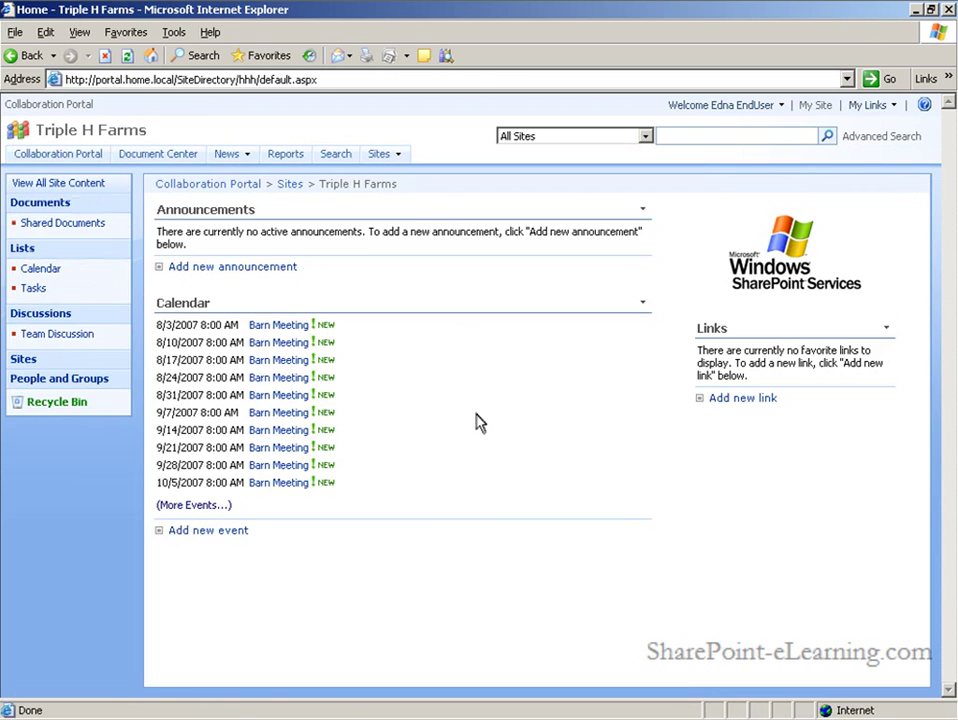
click(56, 223)
mouse_move(229, 283)
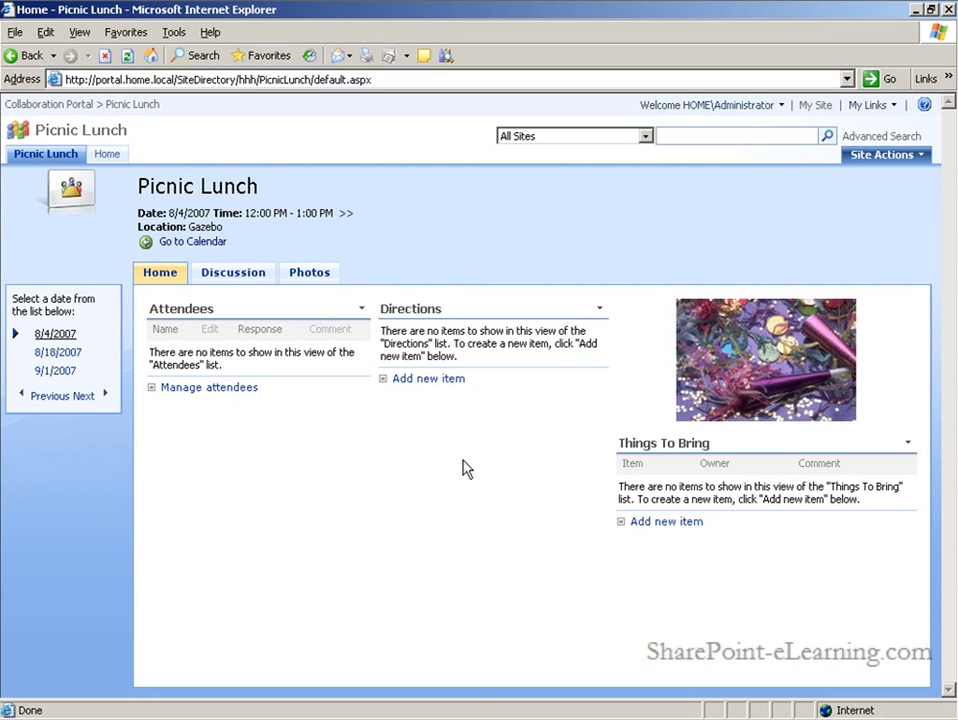
Browse the Picnic Lunch Discussion and Photos pages, then go back to its Home page
click(232, 277)
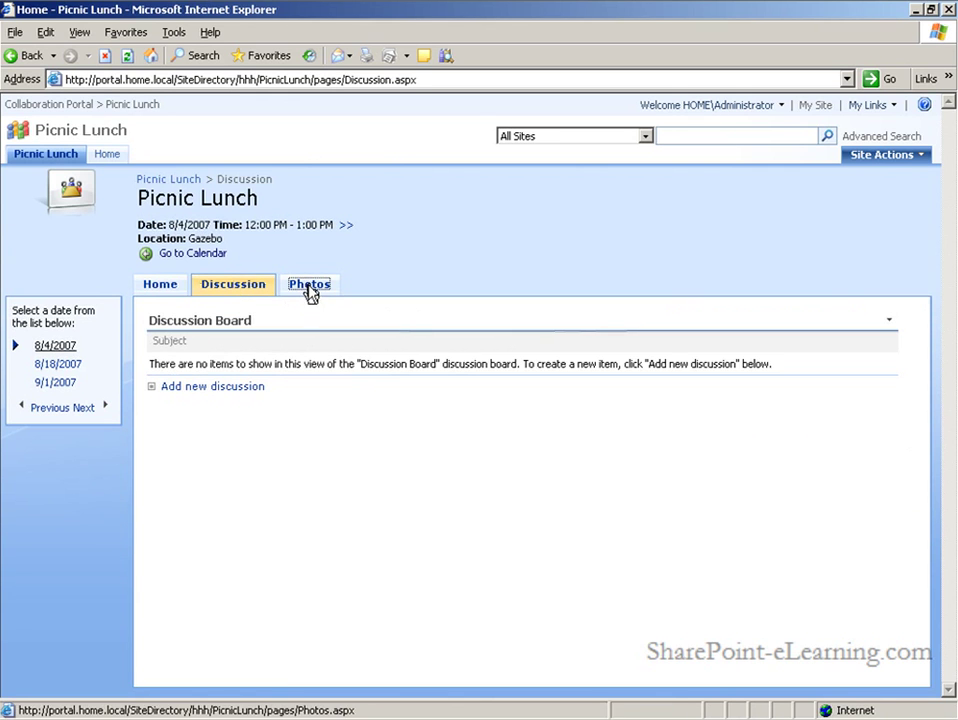
click(309, 286)
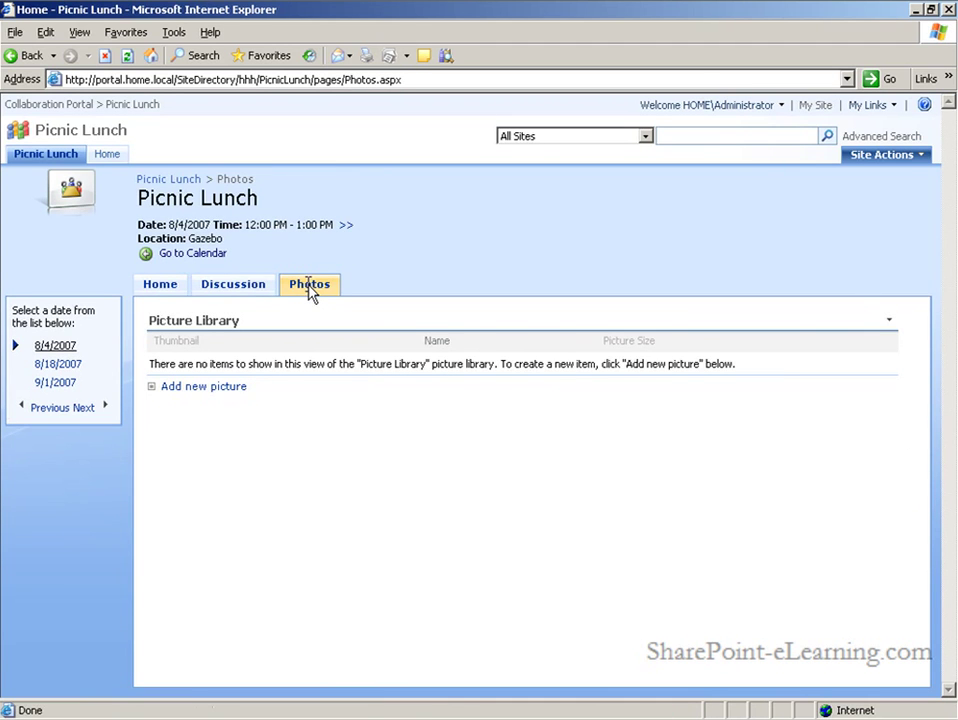
click(160, 284)
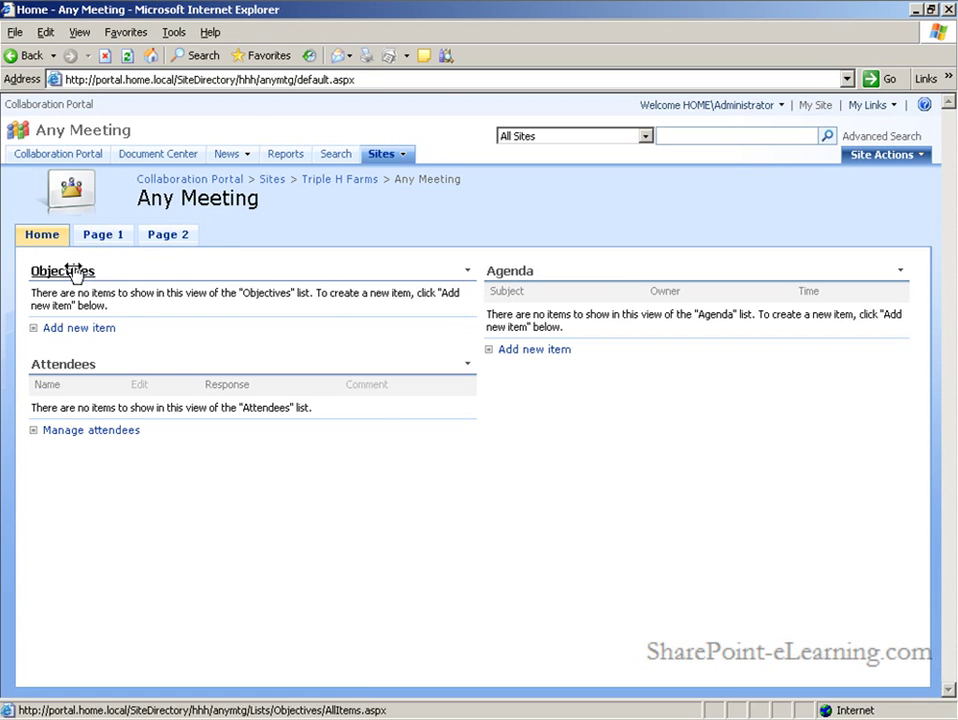
View Any Meeting's blank Page 1 and Page 2, then return to its Home page
click(101, 238)
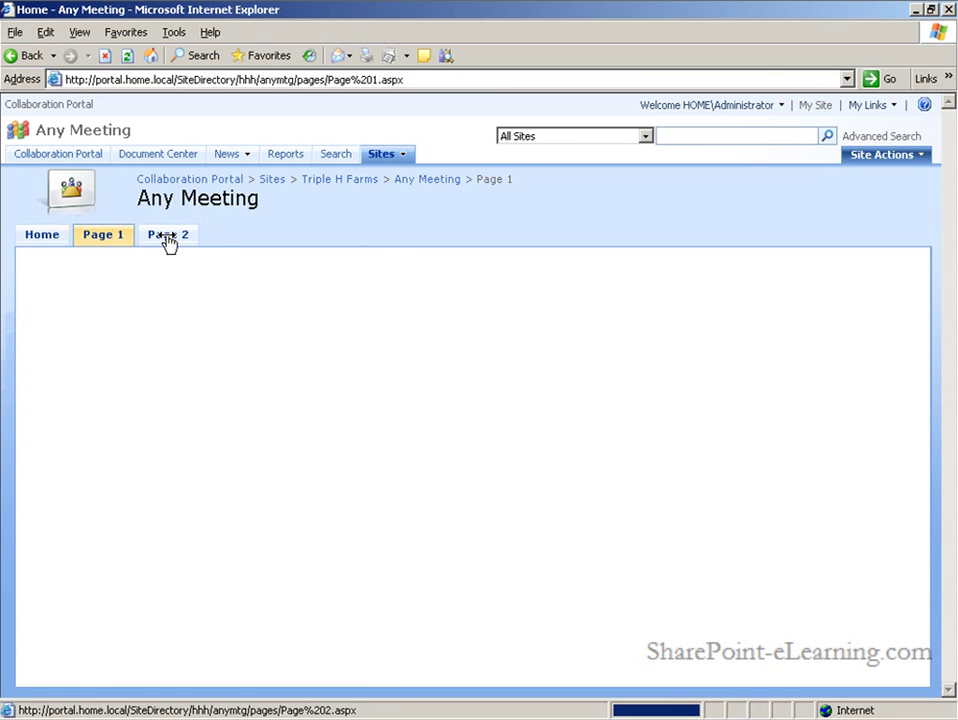
click(168, 238)
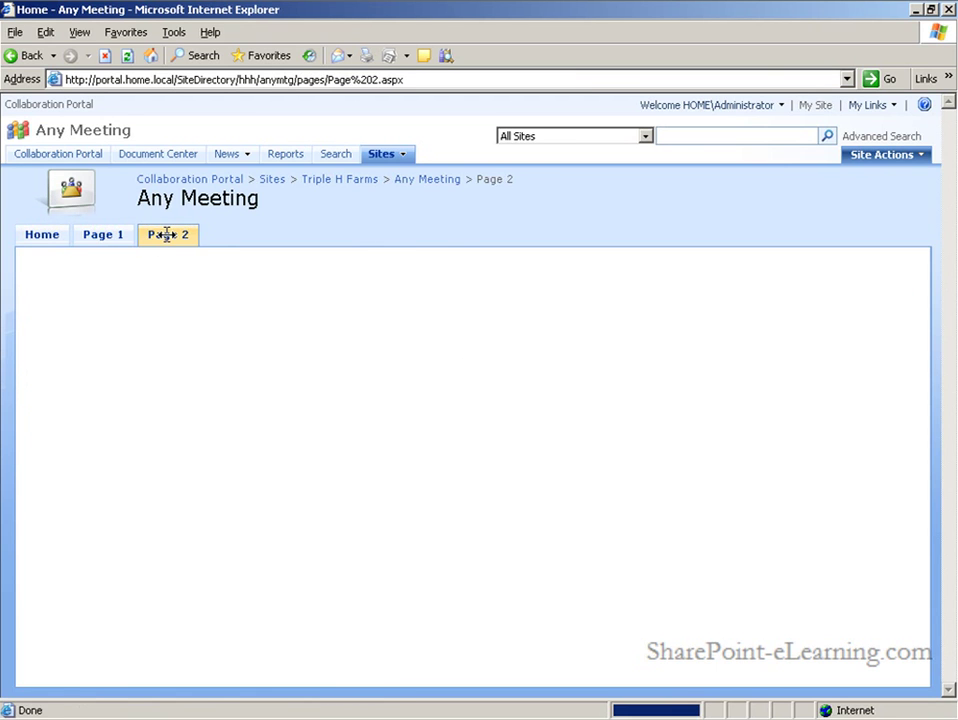
click(40, 238)
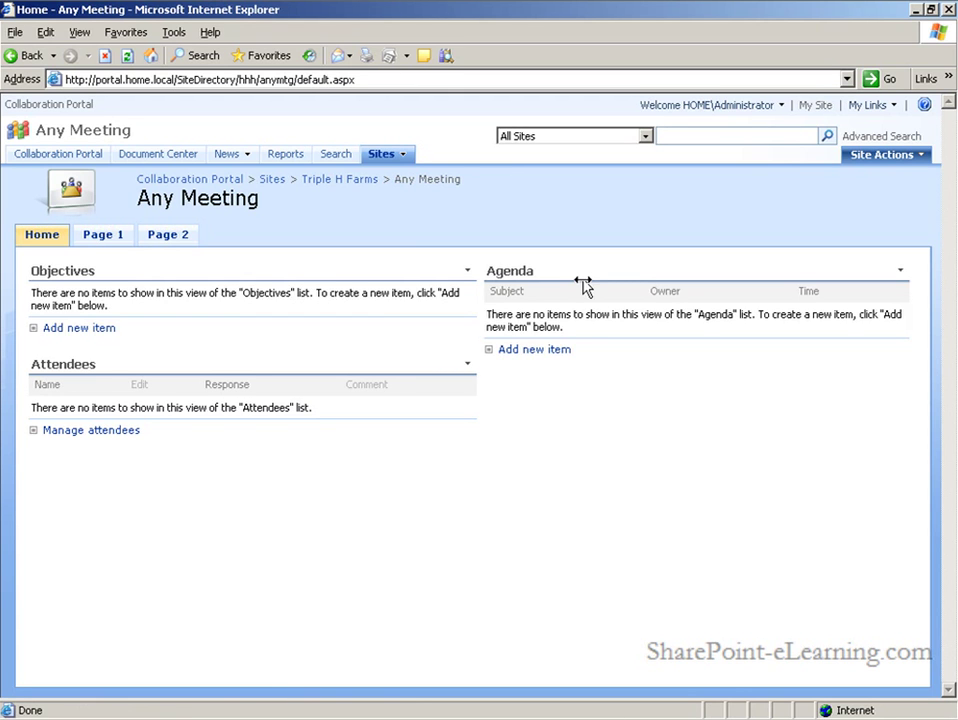